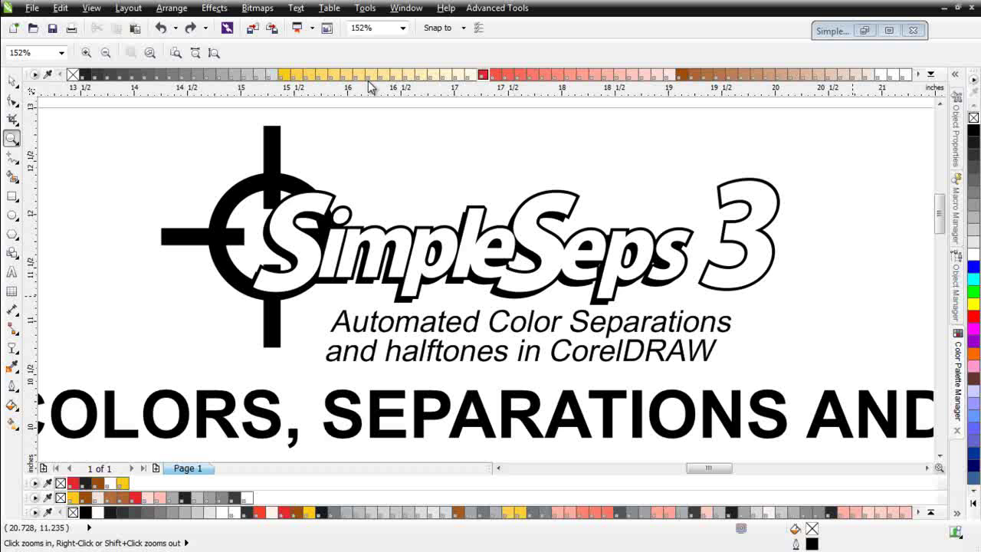
Zoom out from 152% to 37% to show the full separations layout
right_click(414, 290)
right_click(522, 343)
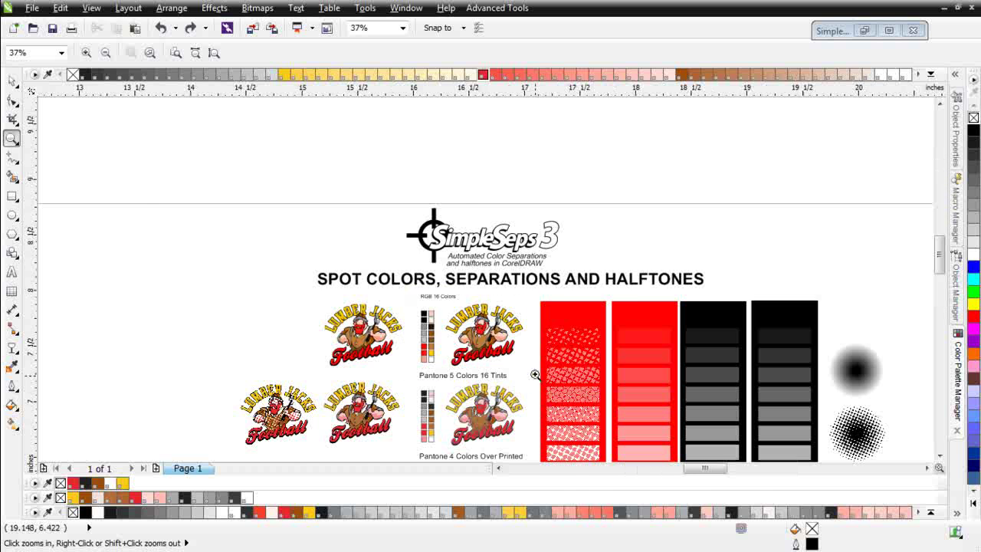
Zoom onto the RGB 16 Colors Lumber Jacks Football logo and its sixteen swatches
left_click_drag(534, 374, 401, 284)
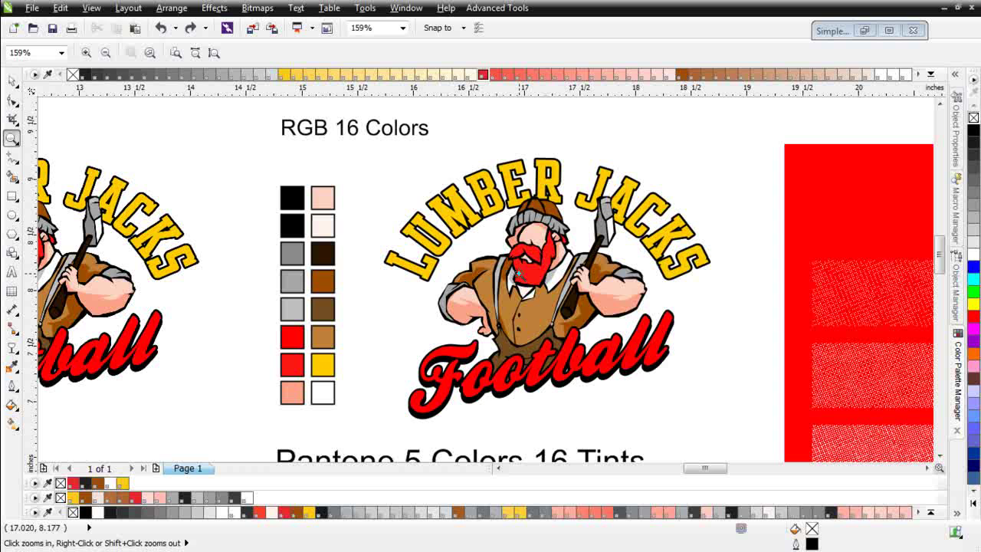
Select the RGB logo with its swatches and create a new landscape Letter document
left_click(12, 81)
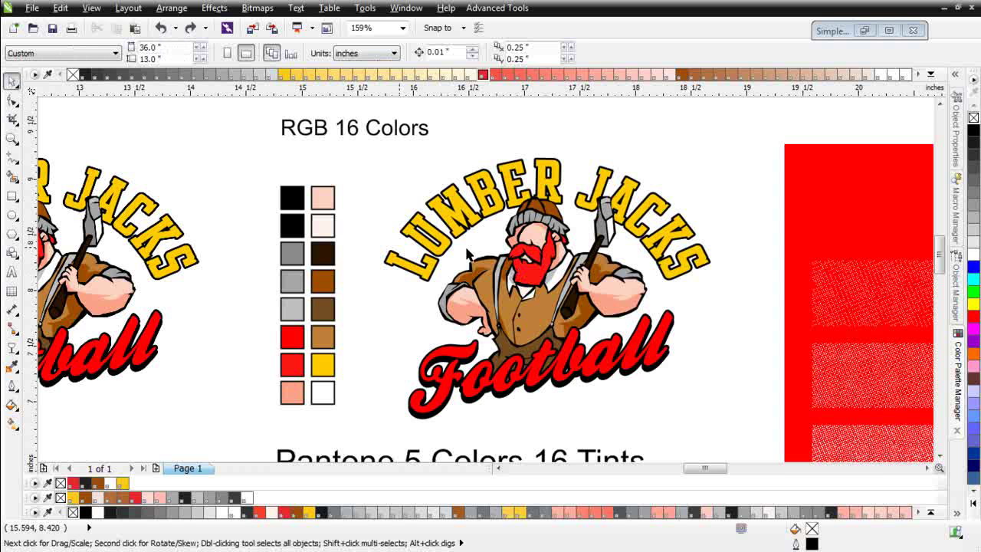
left_click_drag(734, 142, 235, 414)
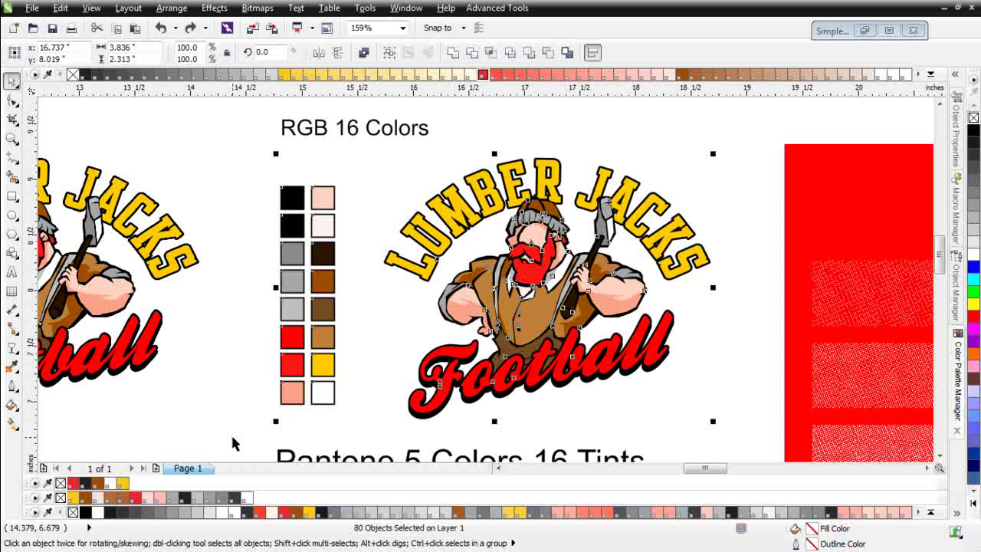
left_click(14, 27)
left_click(475, 419)
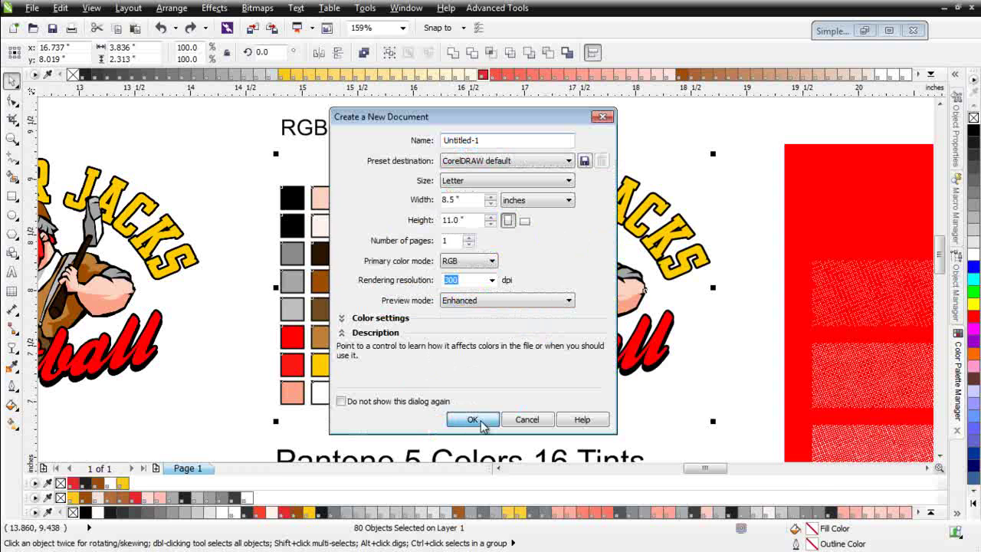
left_click(246, 53)
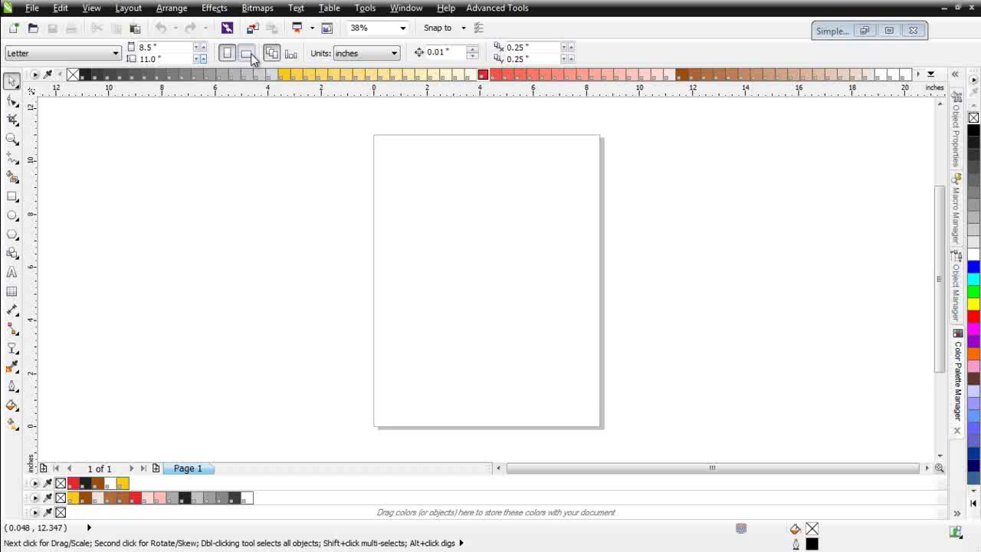
Paste the logo, enlarge it to fill the page, and place a copy left of the page
key("ctrl+v")
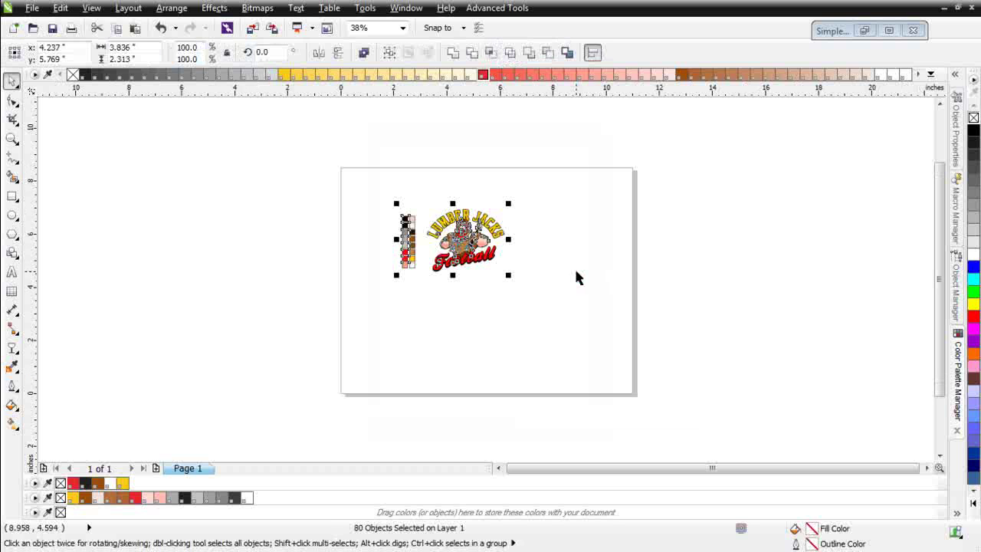
left_click_drag(509, 277, 605, 358)
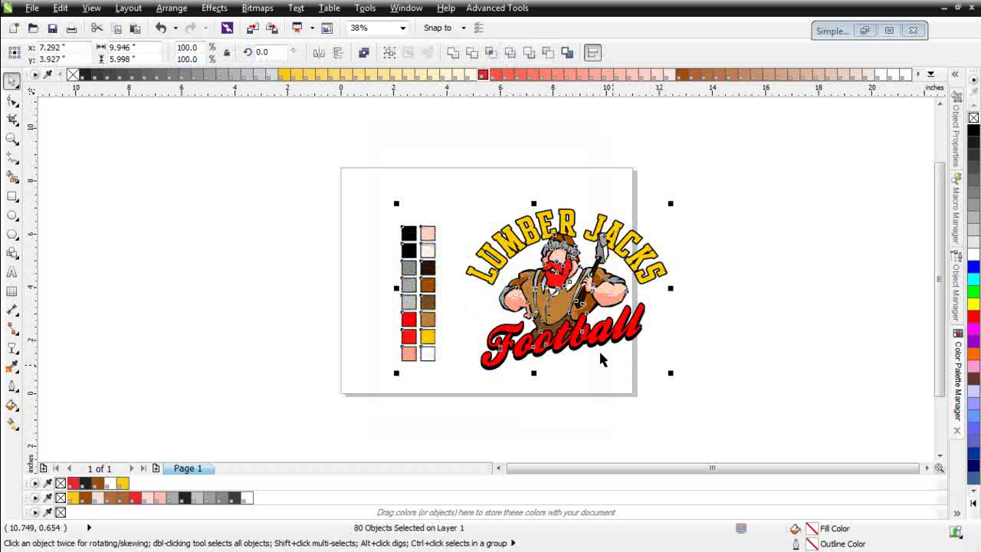
left_click_drag(564, 285, 184, 314)
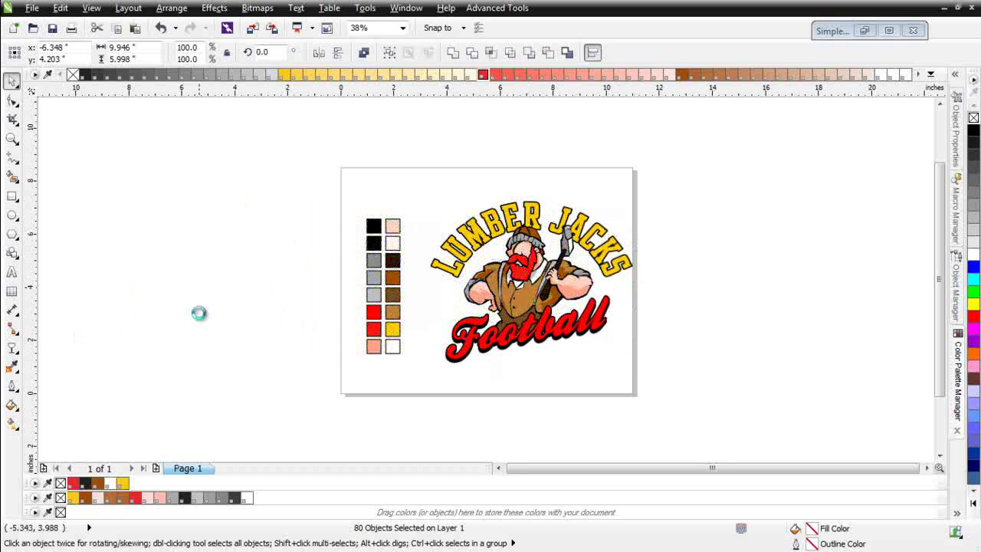
left_click(178, 369)
left_click_drag(88, 184, 37, 431)
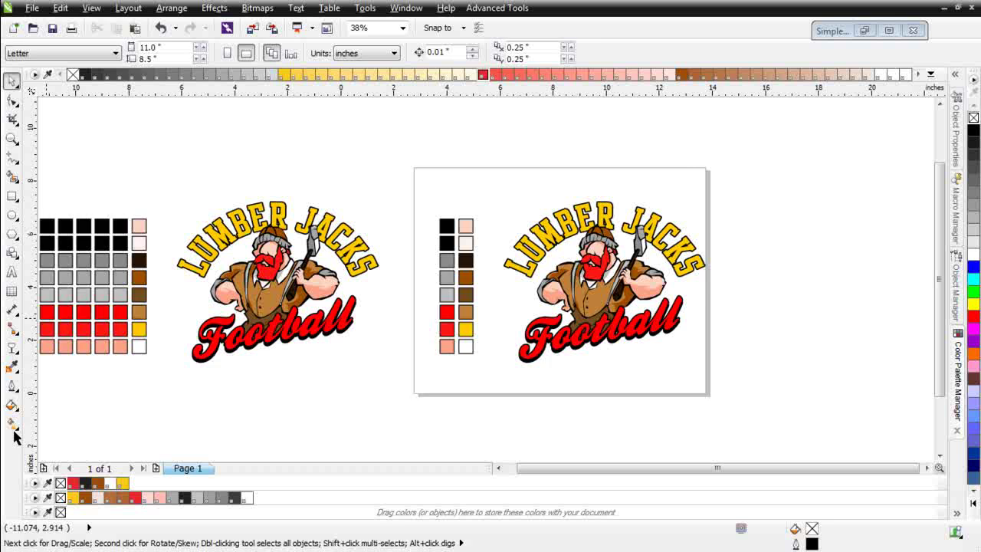
Duplicate the swatch columns beside the page's existing swatches
left_click_drag(150, 295, 424, 291)
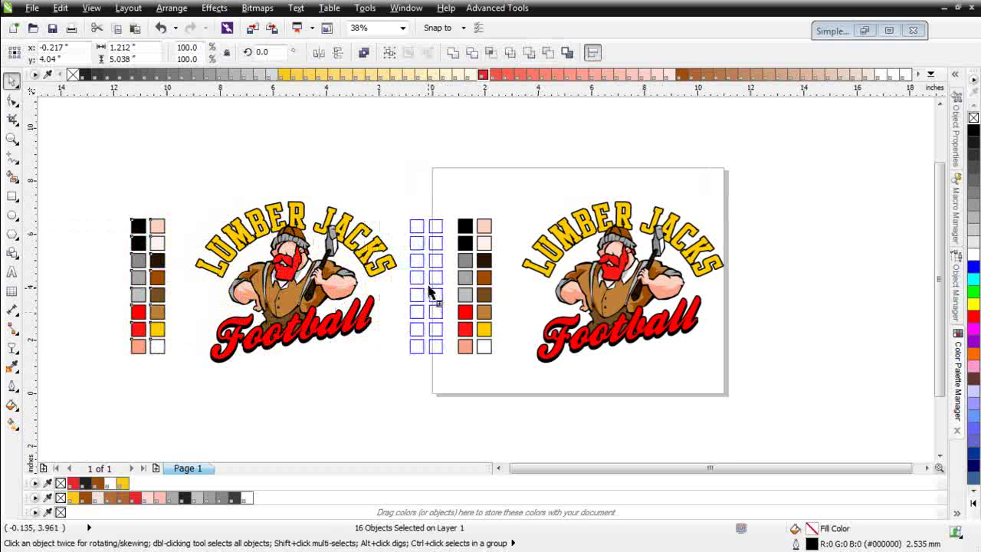
left_click_drag(424, 291, 437, 283)
left_click(521, 391)
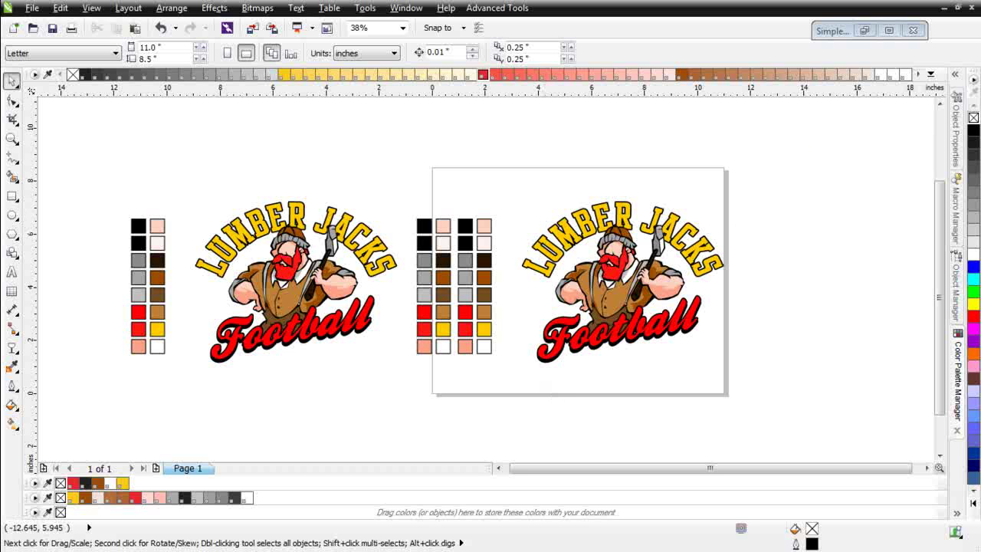
Delete the leftover swatch column and move the left logo below the page's logo
left_click_drag(100, 201, 174, 377)
key("Delete")
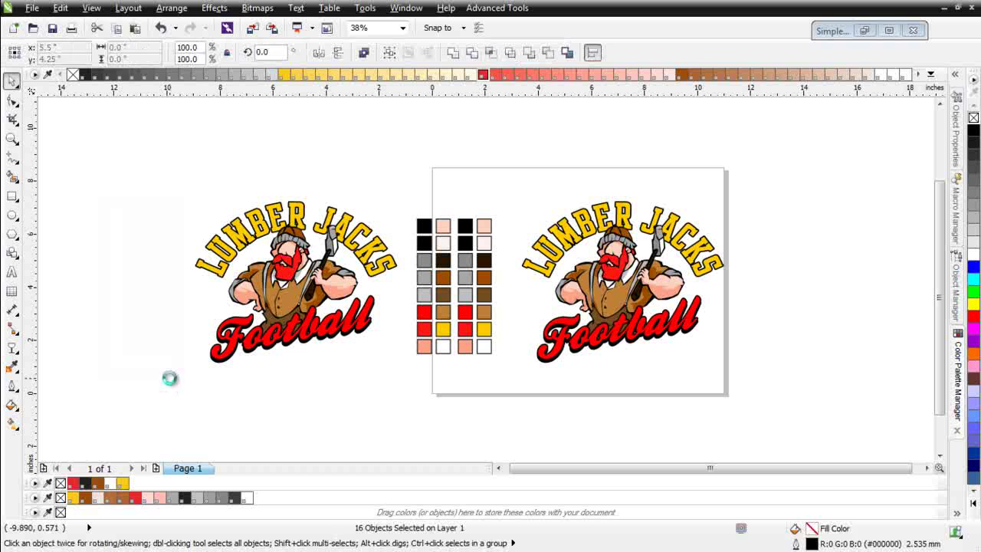
left_click_drag(168, 181, 404, 398)
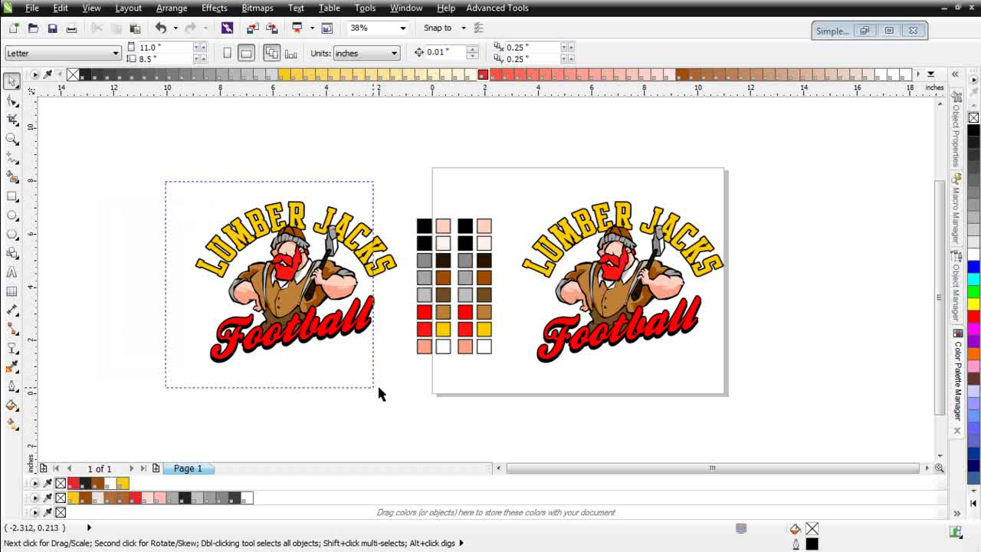
left_click_drag(294, 289, 630, 444)
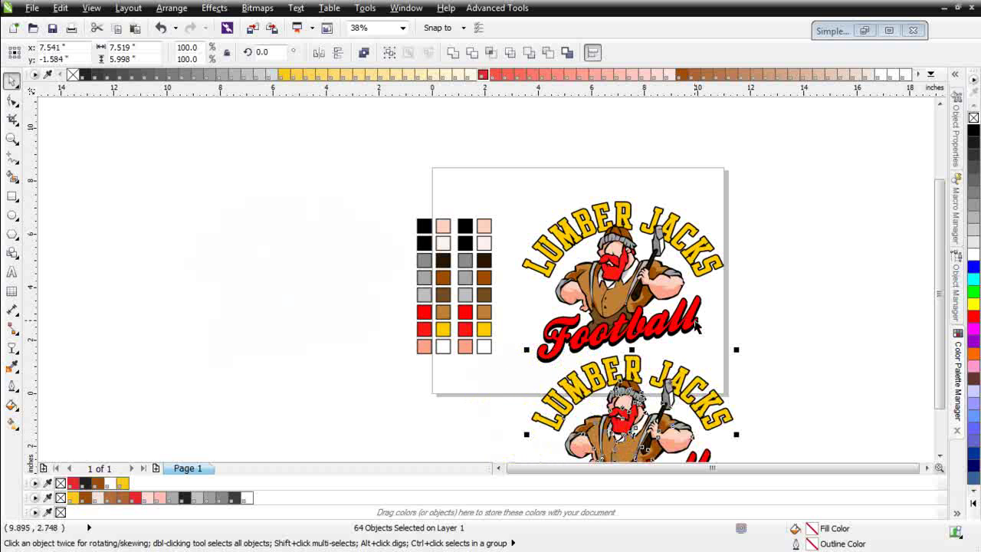
Zoom in on the page artwork and select the logo with its swatches
left_click(12, 138)
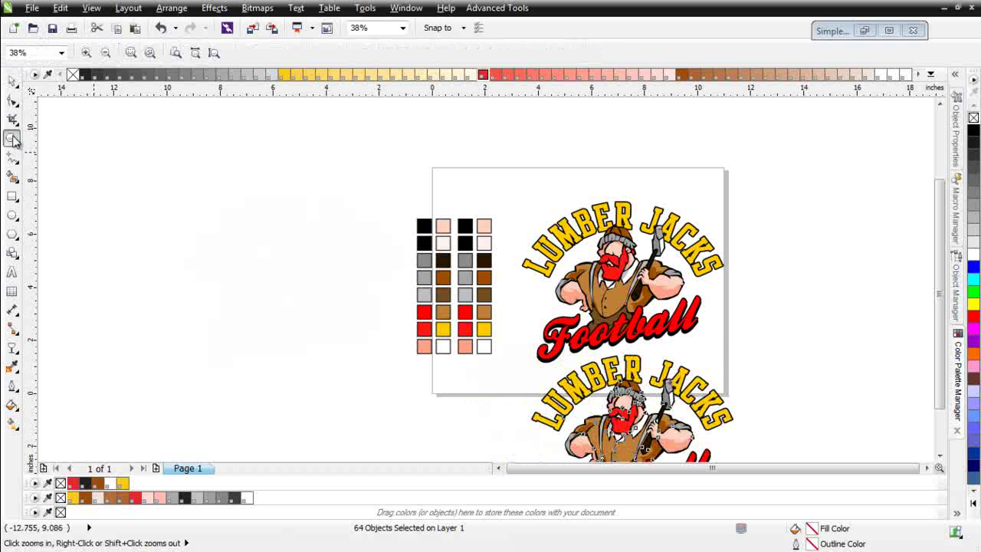
mouse_move(379, 184)
left_mouse_down()
mouse_move(755, 389)
mouse_move(766, 376)
left_mouse_up()
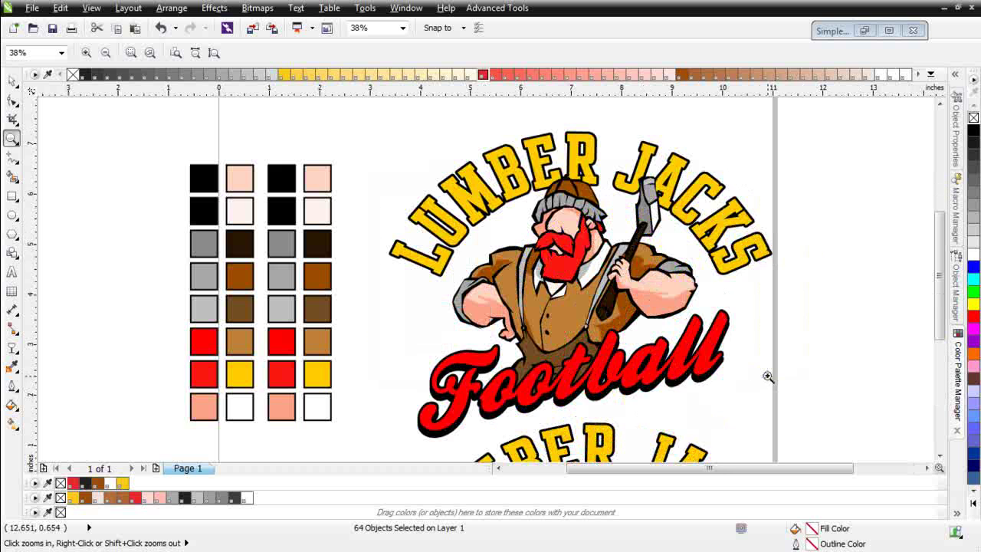
left_click(13, 79)
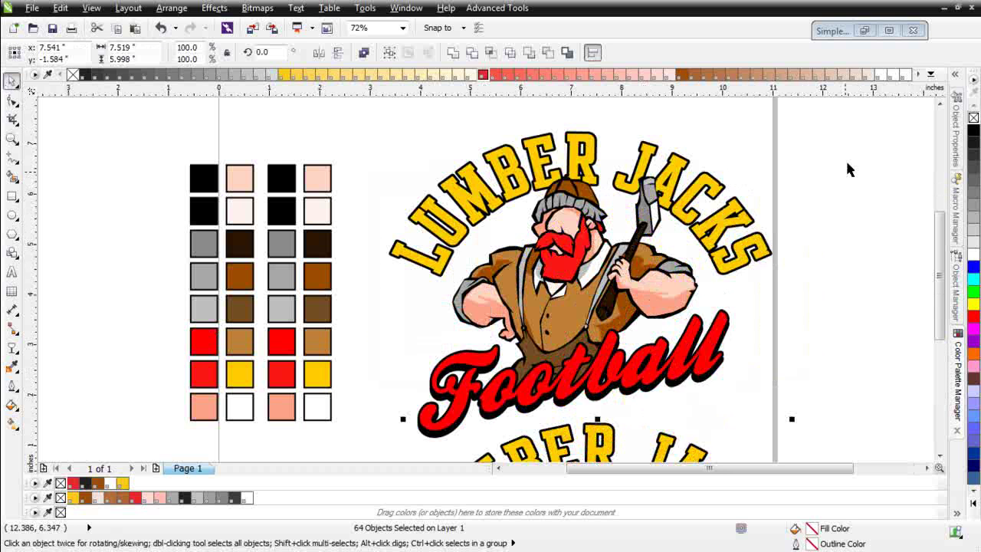
mouse_move(852, 118)
left_mouse_down()
mouse_move(571, 325)
mouse_move(257, 451)
left_mouse_up()
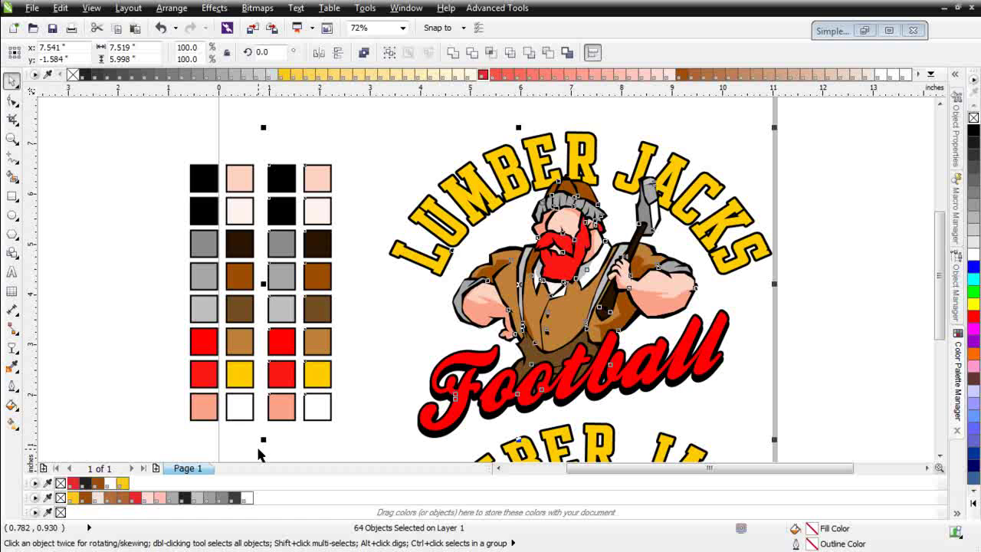
Build a SimpleSeps selection palette of the 16 colours with names and values shown
left_click(865, 31)
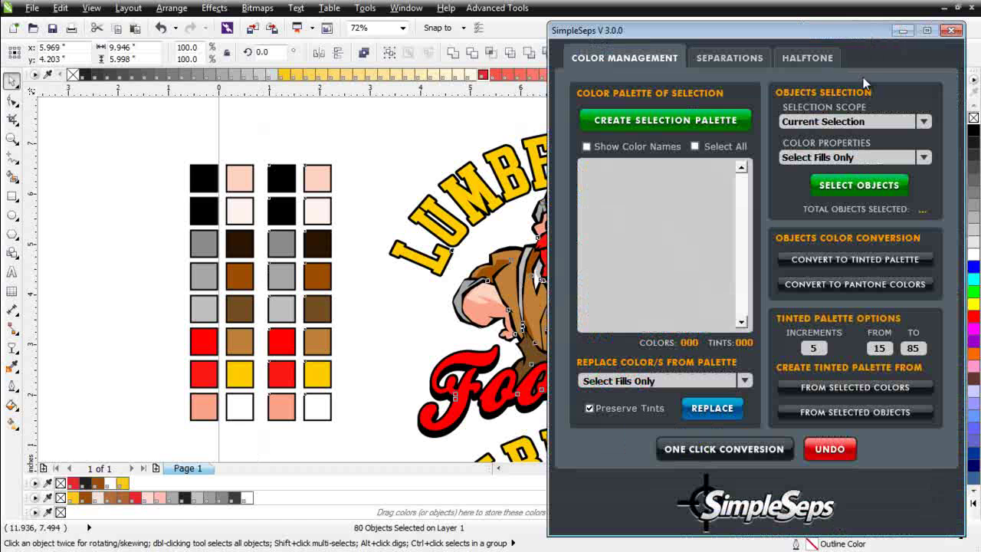
left_click(692, 123)
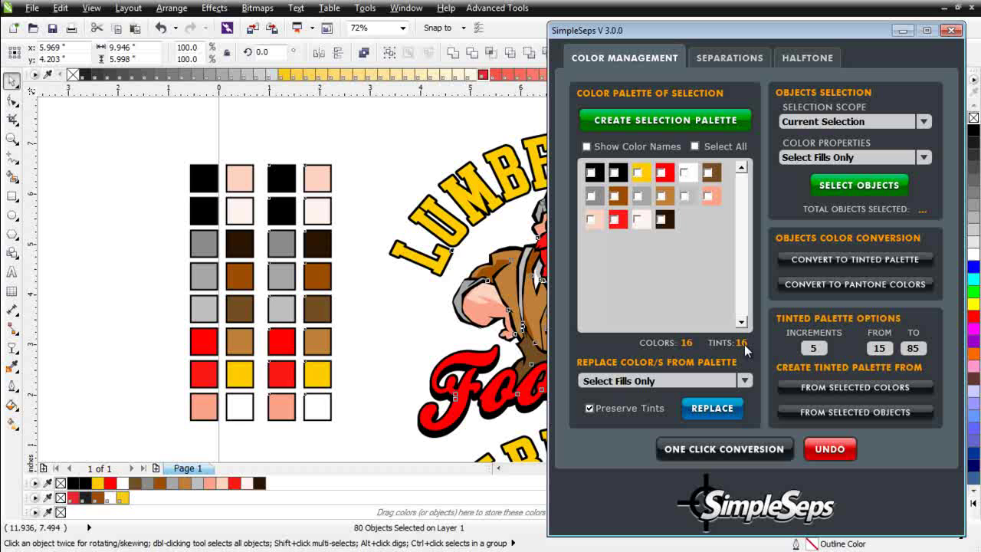
left_click(588, 147)
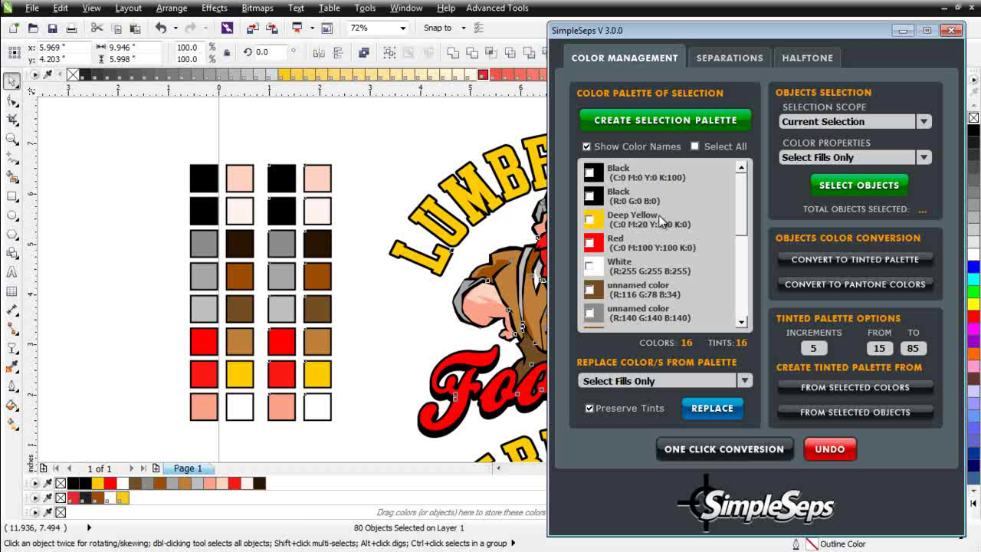
left_click_drag(742, 205, 747, 321)
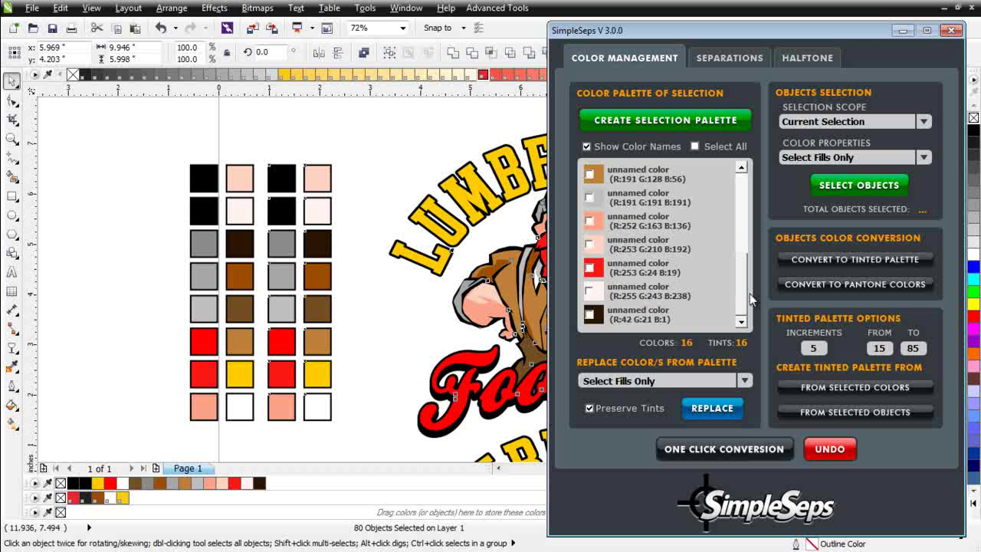
left_click_drag(743, 294, 744, 244)
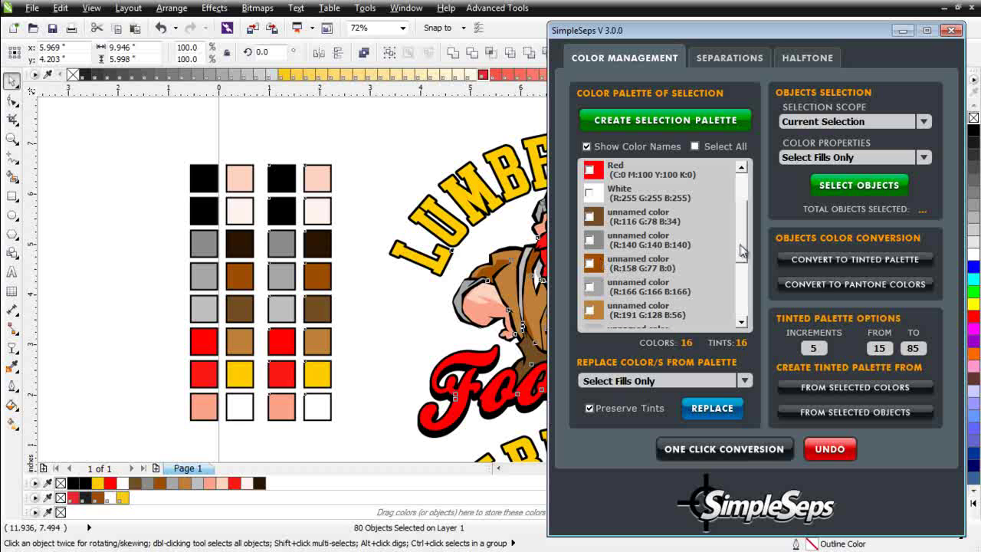
left_click_drag(742, 250, 743, 204)
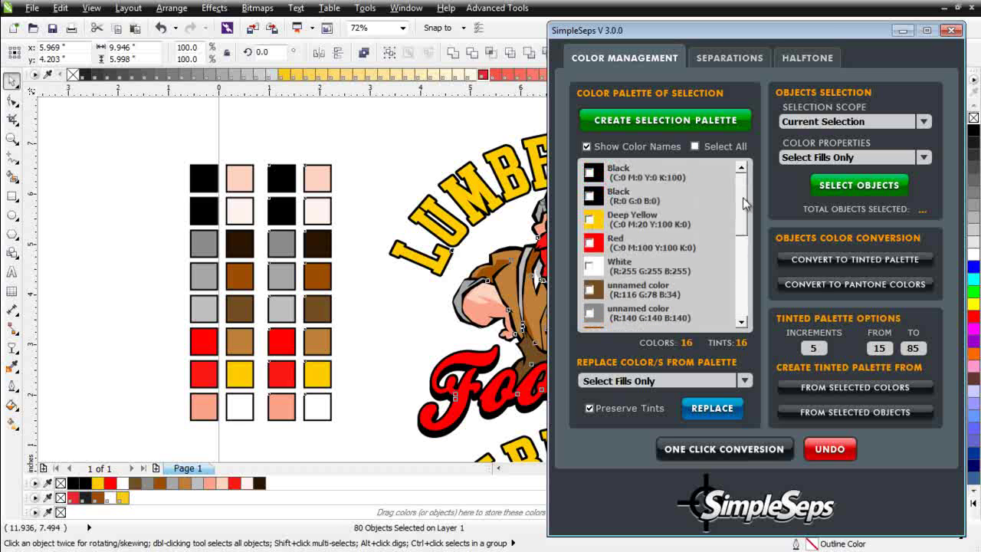
Check black, Deep Yellow, Red and brown as key colours, then move SimpleSeps aside
left_click(587, 146)
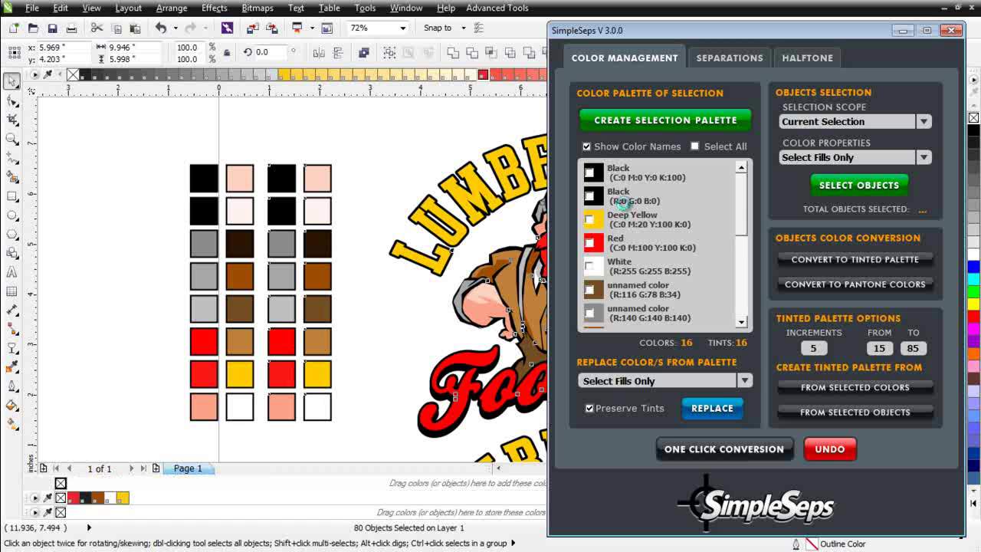
left_click(591, 172)
left_click(636, 172)
left_click(661, 172)
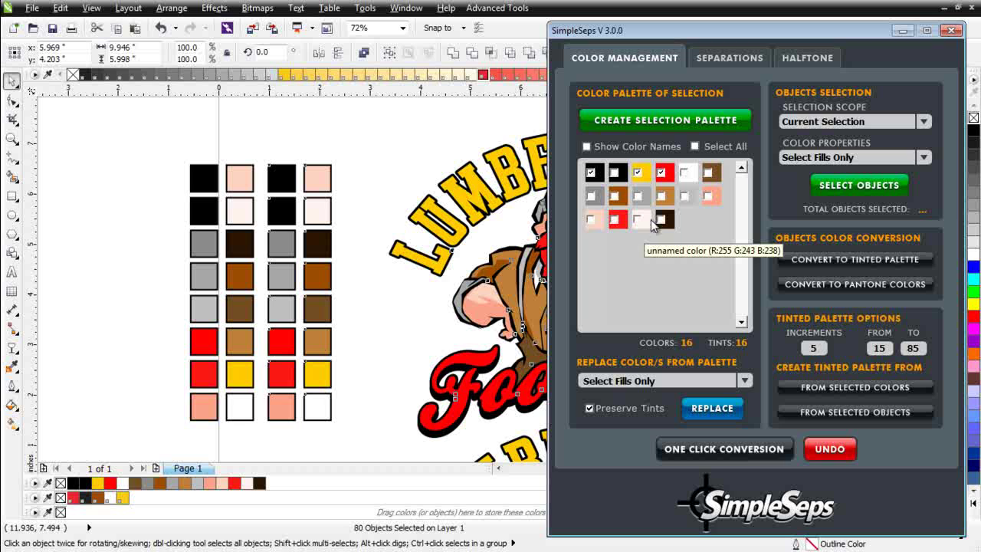
left_click(614, 196)
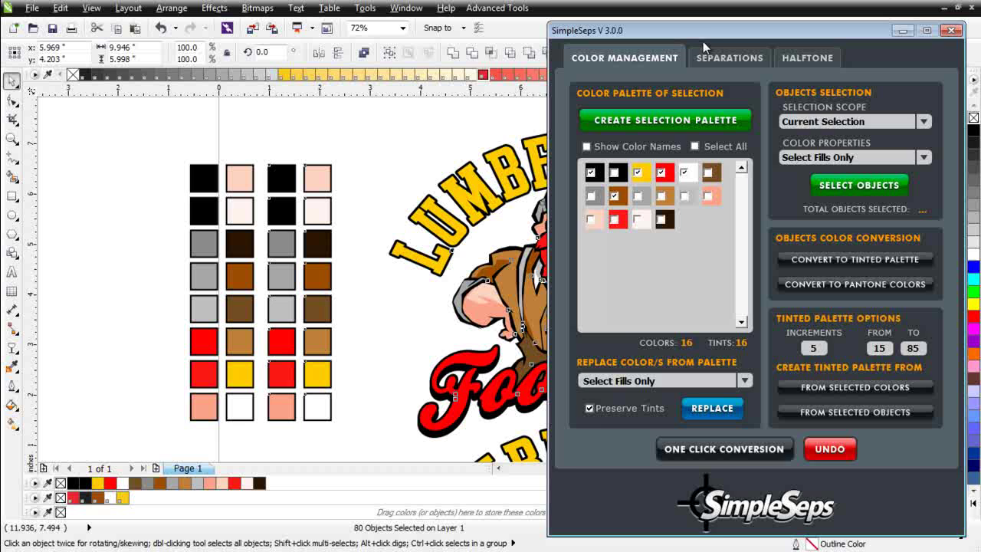
left_click_drag(704, 34, 882, 32)
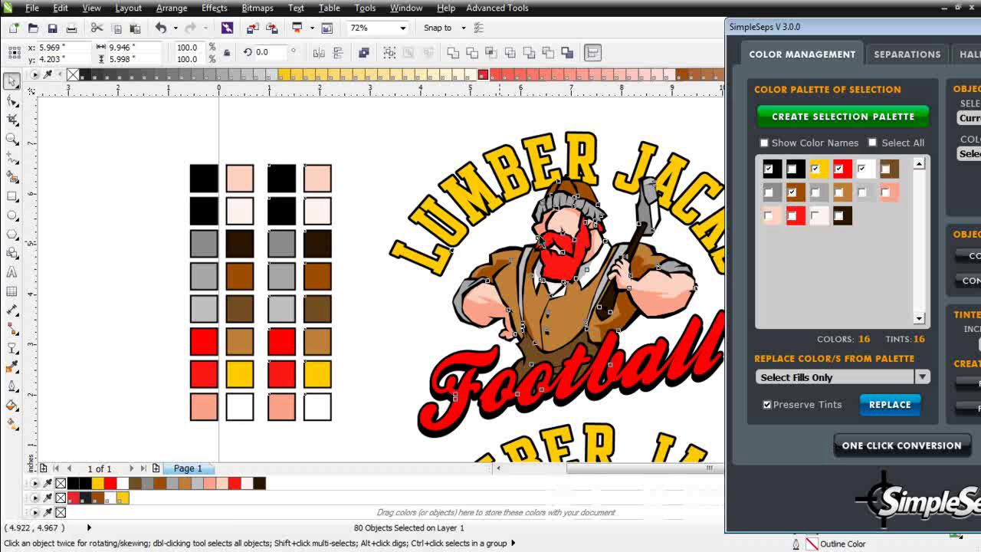
Convert the logo to 5 spot colours plus 14 tints, then deselect it
left_click(896, 452)
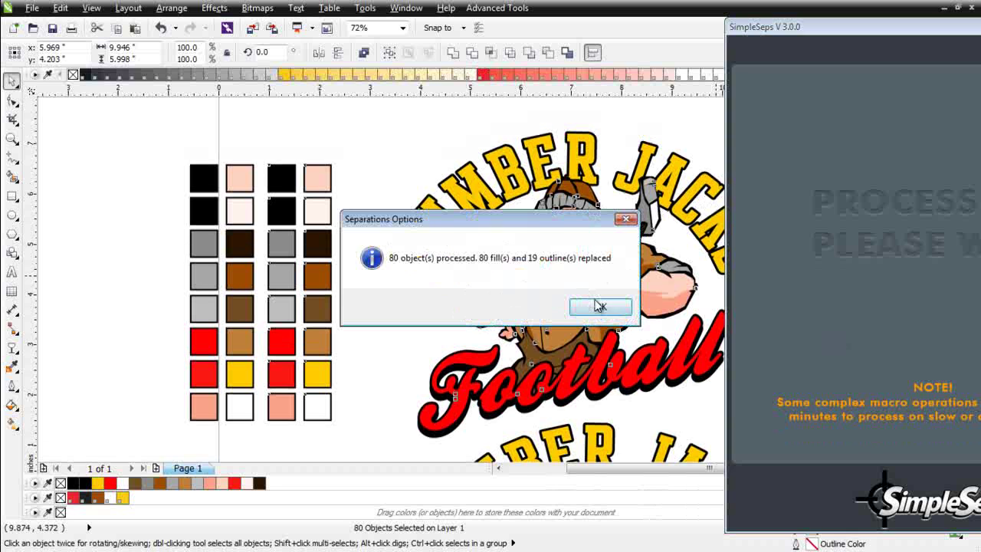
left_click(592, 305)
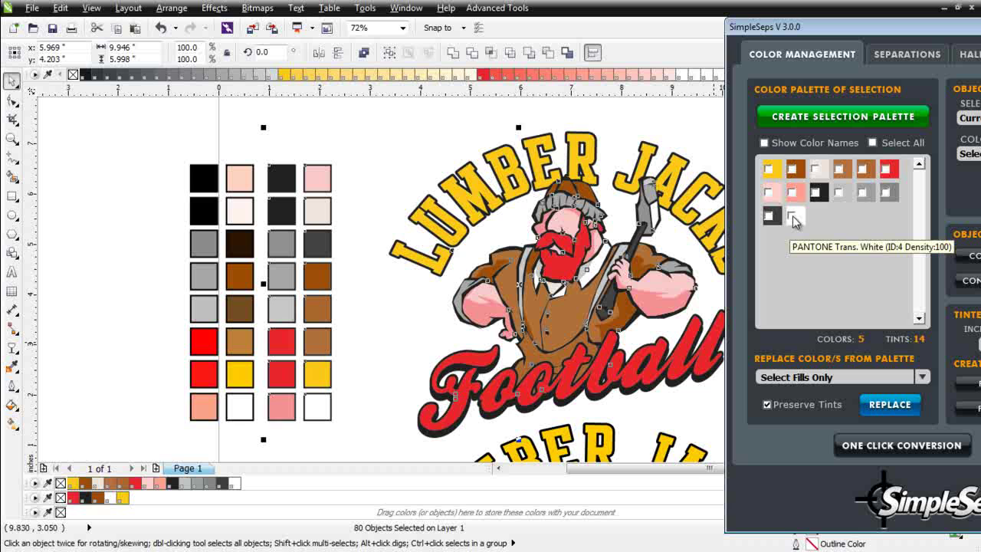
left_click(451, 135)
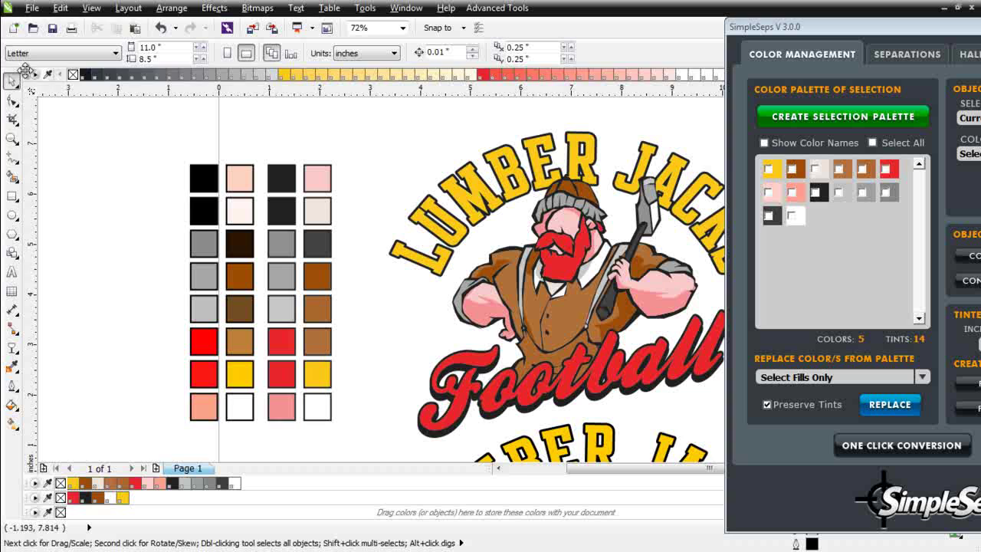
Float the PalleteTint palette and eyedrop the logo, reading 100% PANTONE Hexachrome Black C
left_click_drag(26, 71, 92, 268)
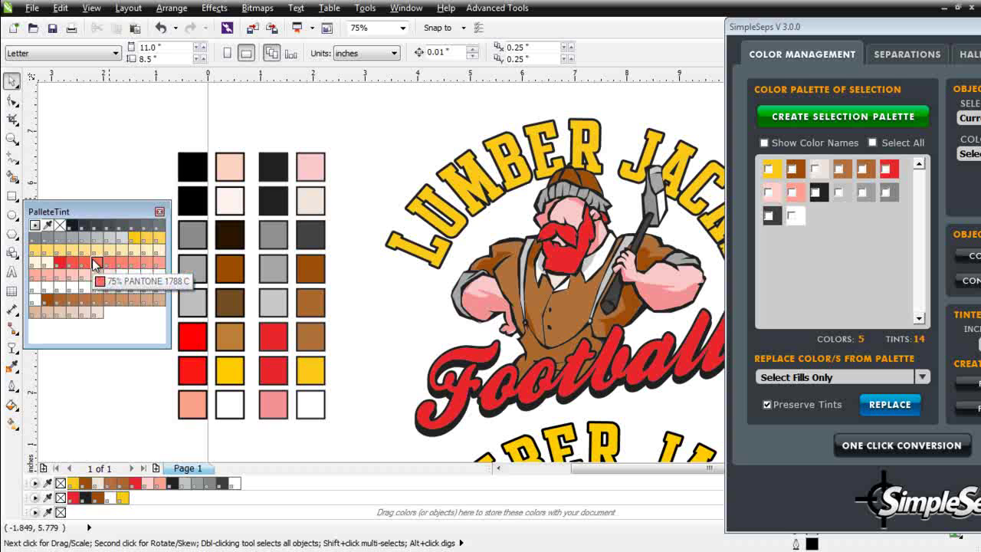
left_click(11, 367)
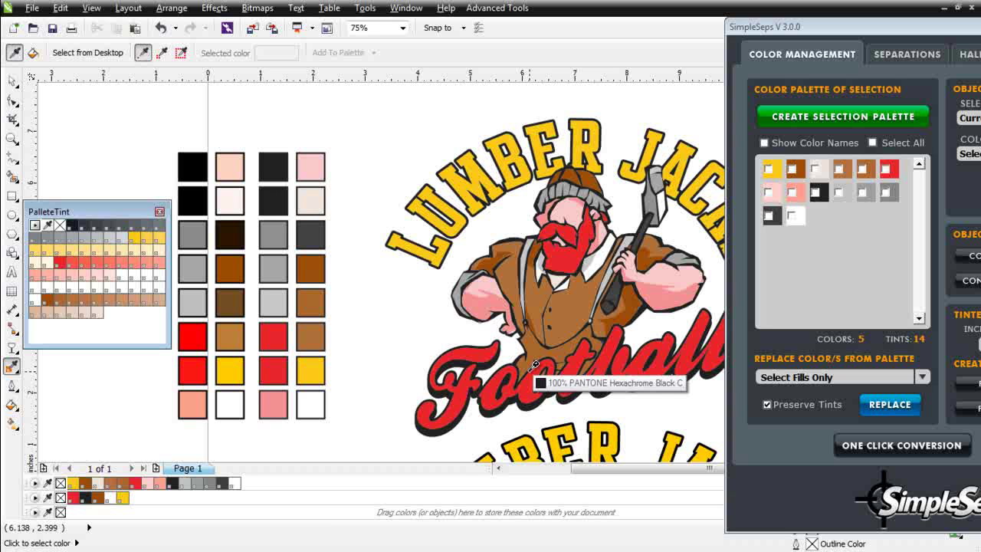
Delete the two original-colour swatch columns and zoom to show both logos together
left_click(13, 80)
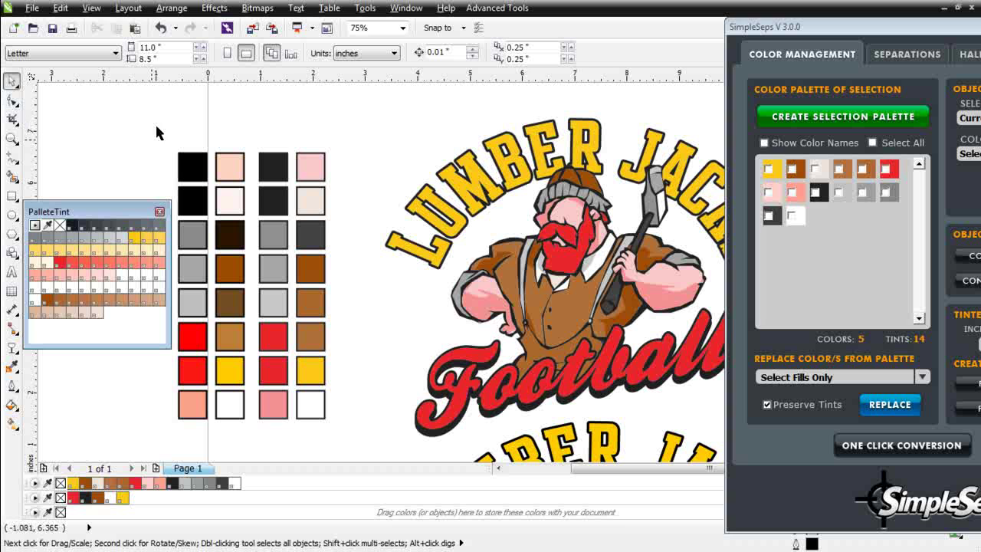
left_click_drag(147, 127, 252, 434)
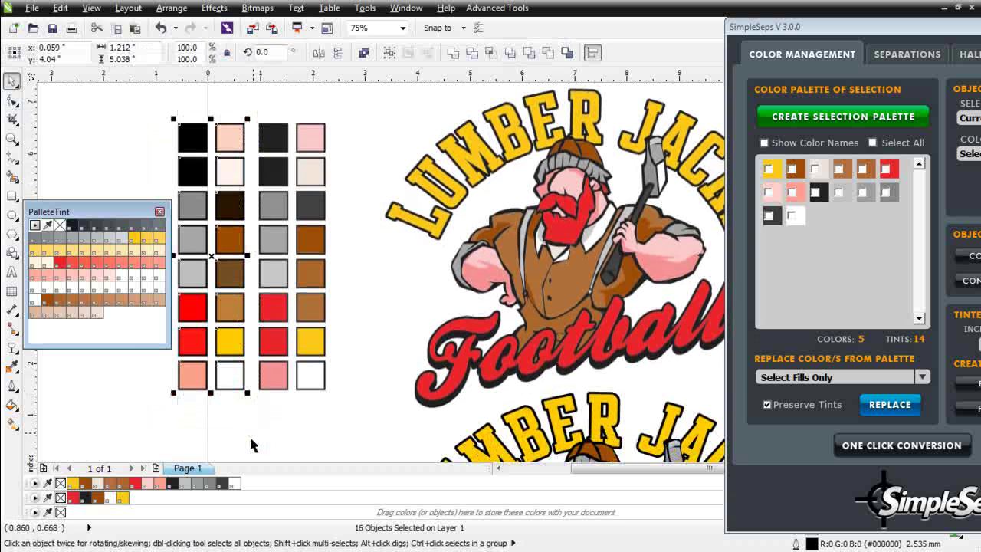
key("Delete")
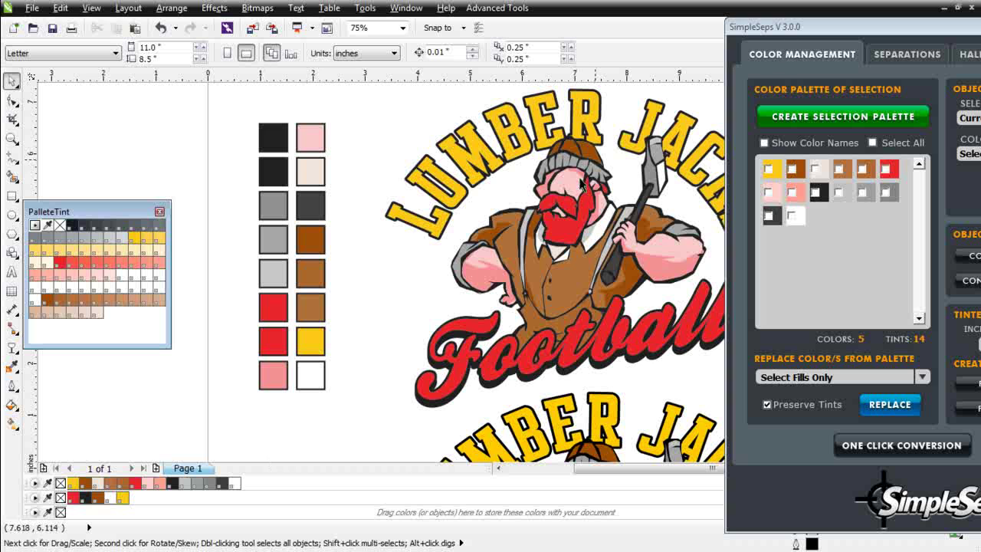
left_click(12, 139)
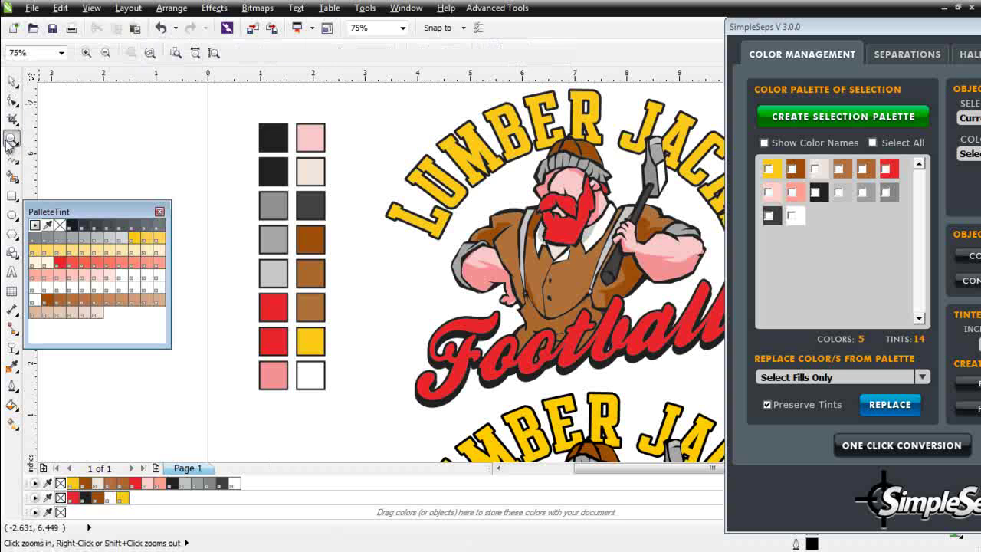
right_click(547, 363)
left_click_drag(513, 179, 719, 442)
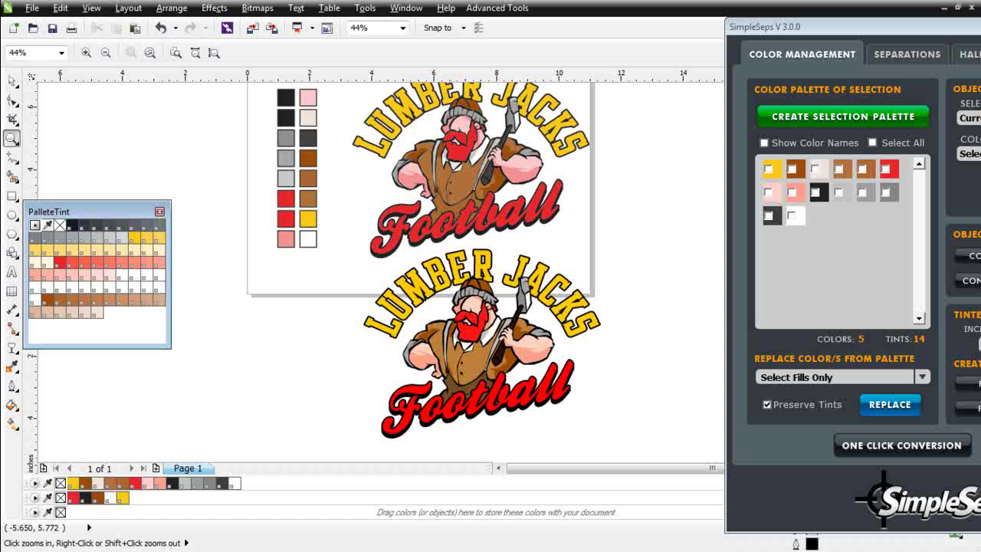
left_click(11, 81)
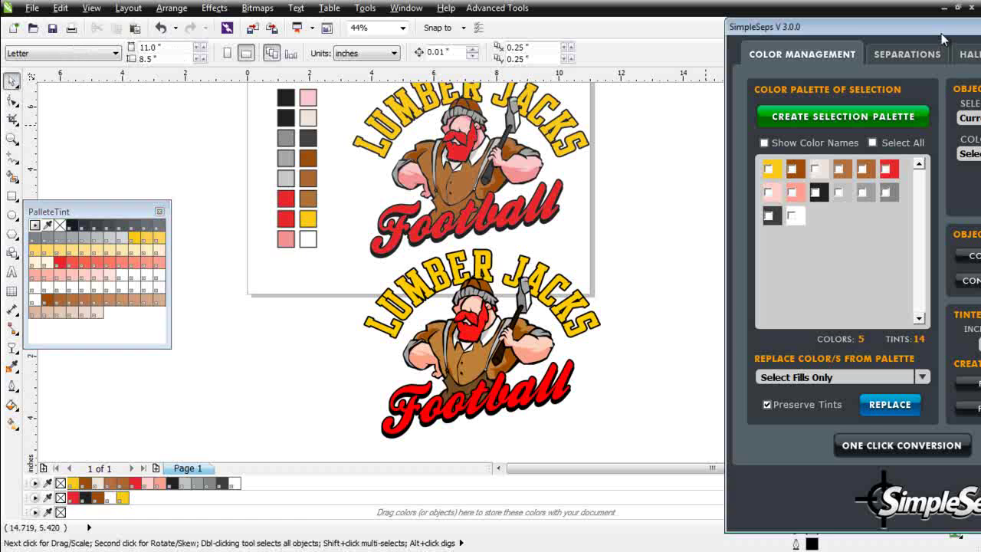
Minimize SimpleSeps, move the top Lumber Jacks logo up onto the page, then restore SimpleSeps
left_click_drag(942, 29, 908, 43)
key("super+Down")
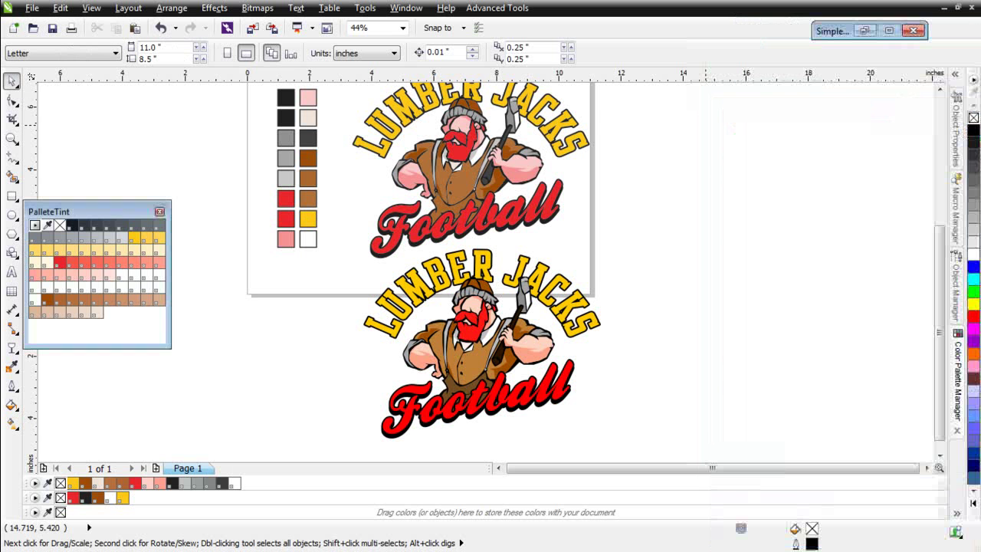
left_click(940, 90)
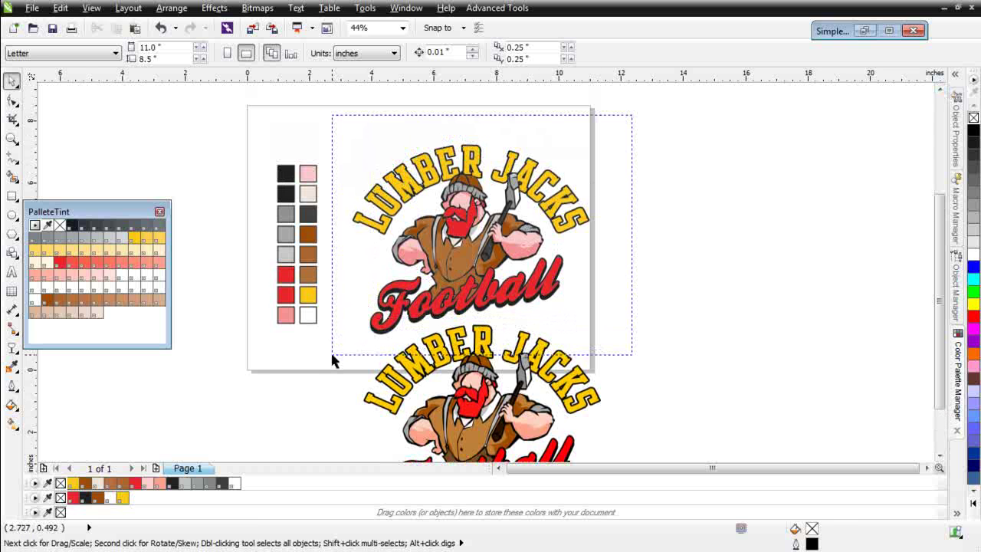
left_click_drag(631, 121, 332, 360)
left_click_drag(472, 300, 474, 272)
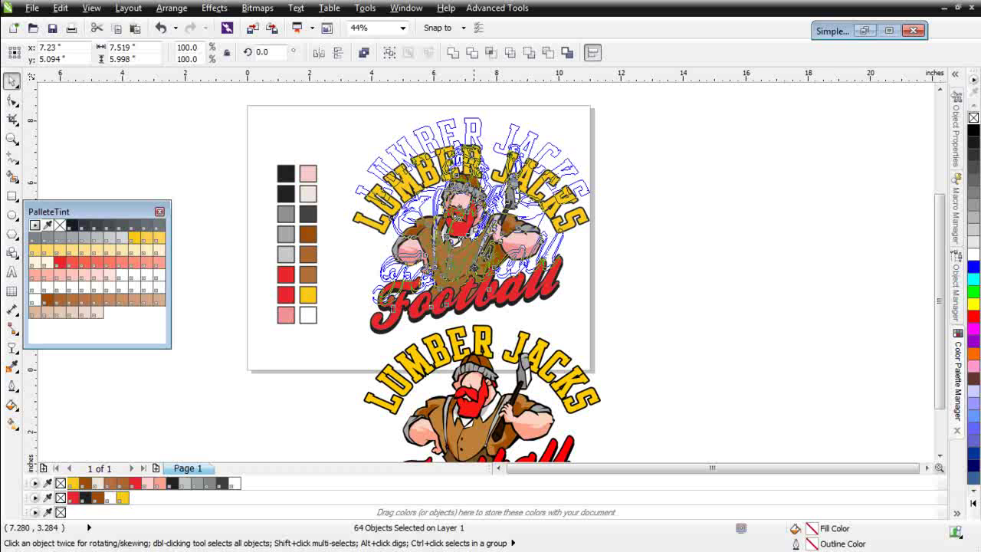
left_click(864, 30)
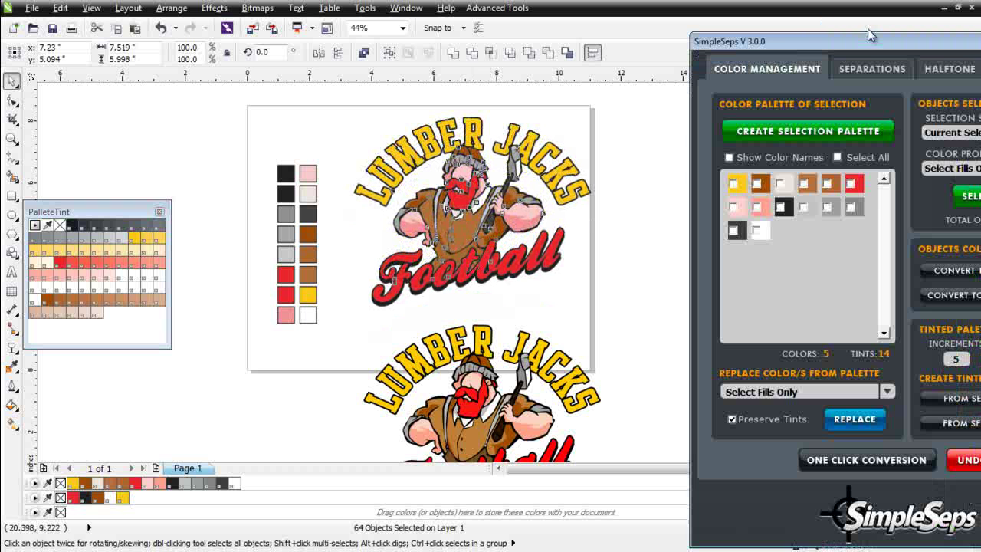
left_click_drag(868, 40, 807, 10)
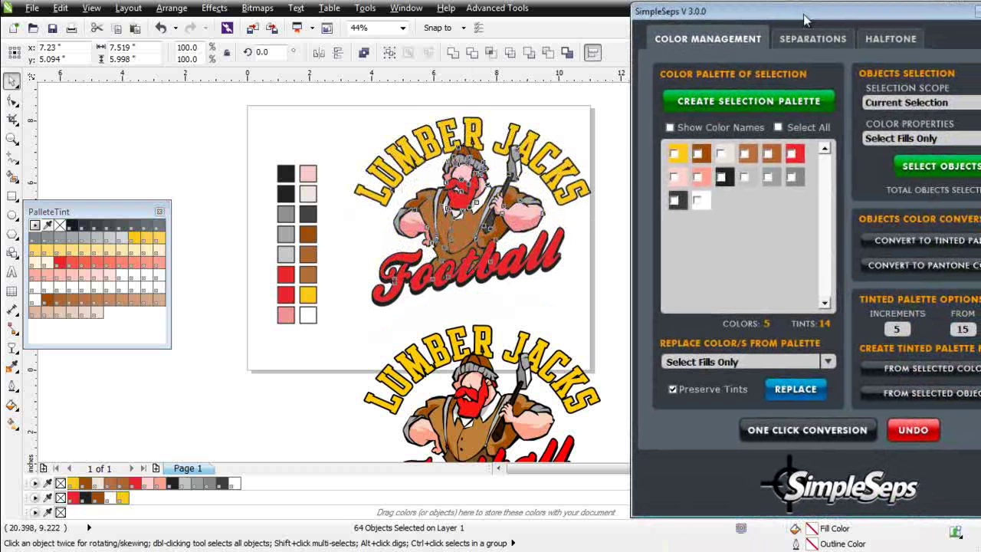
left_click(744, 114)
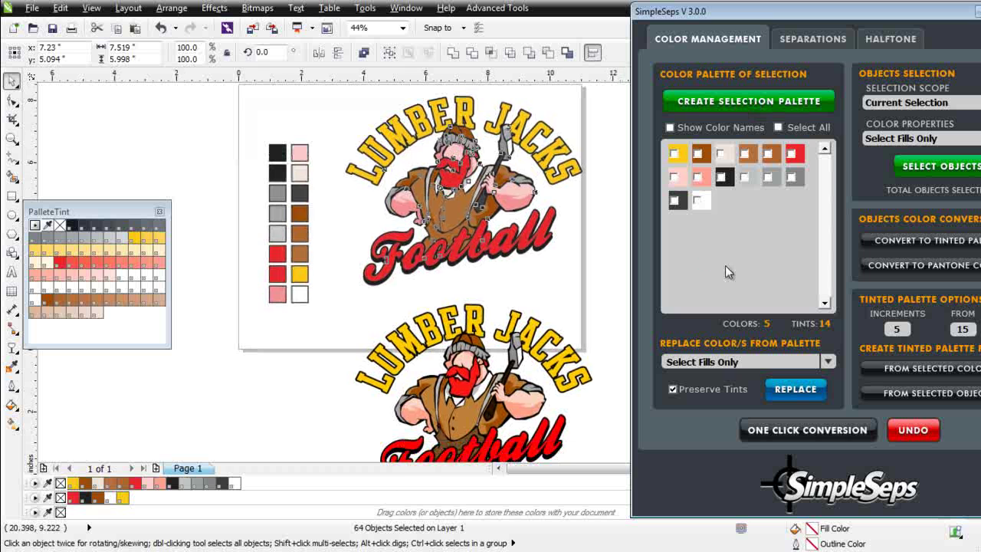
Show colour names in SimpleSeps and mark the 25% PANTONE 1788 C tint for replacement
left_click(12, 366)
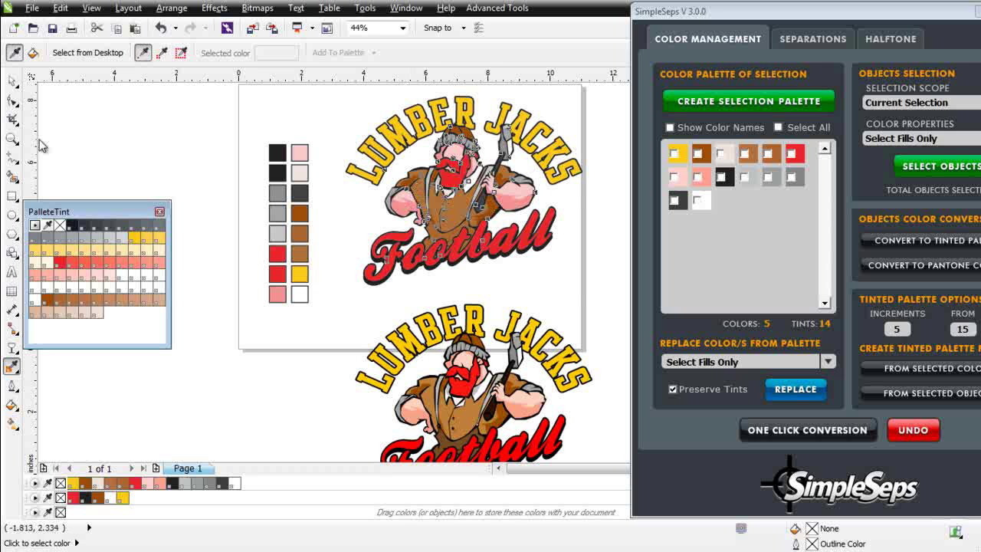
left_click(12, 79)
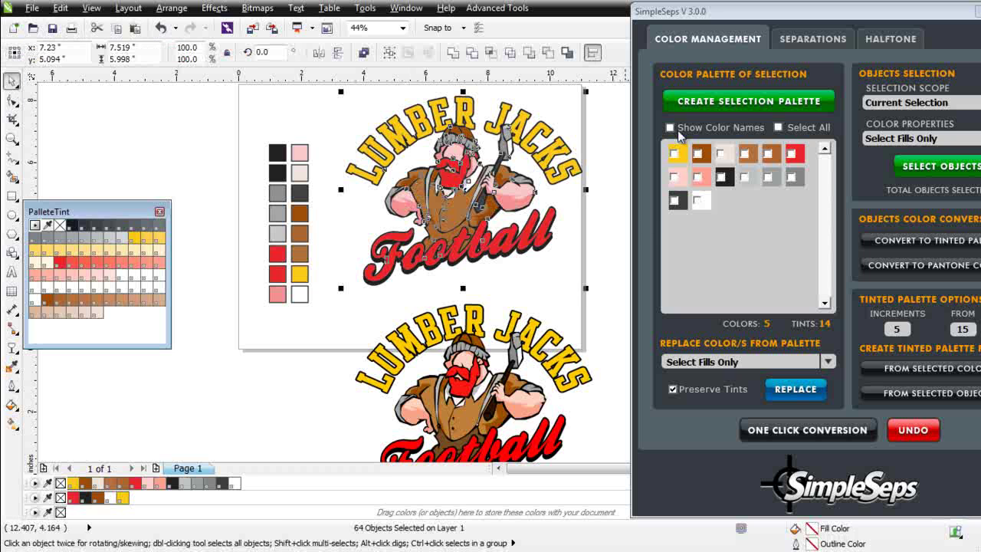
left_click(667, 127)
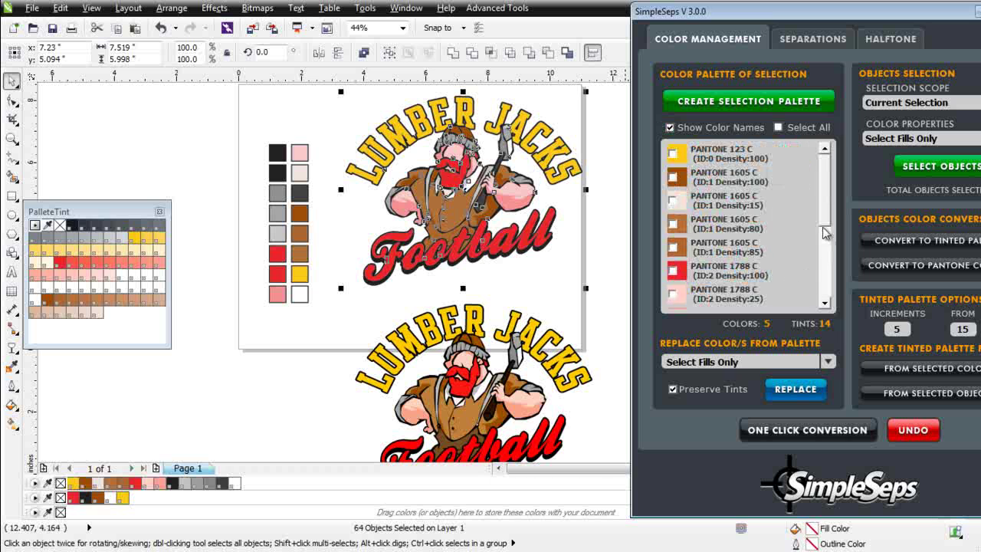
left_click_drag(832, 223, 830, 240)
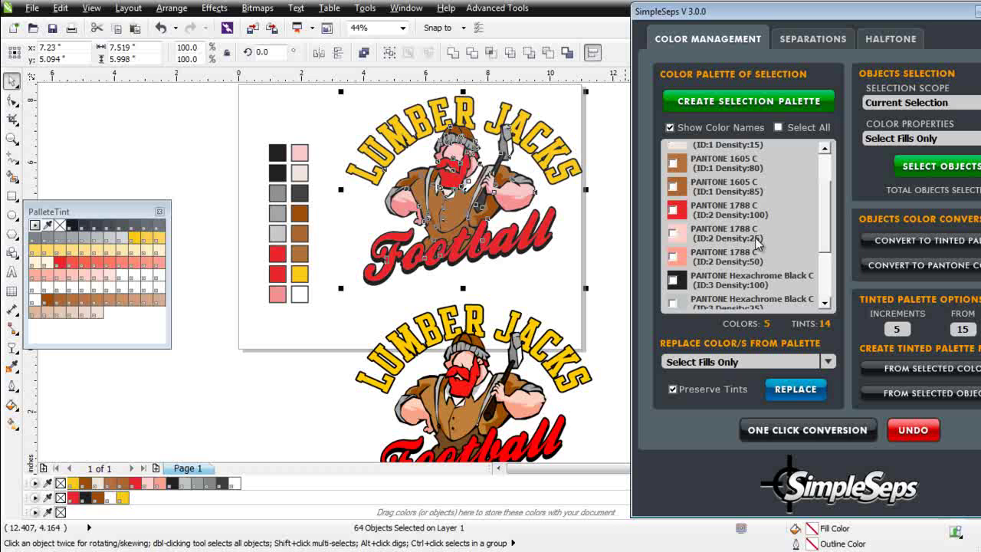
left_click(673, 233)
Replace it with the 20% PANTONE 1788 C tint from the PalleteTint palette
left_click(811, 392)
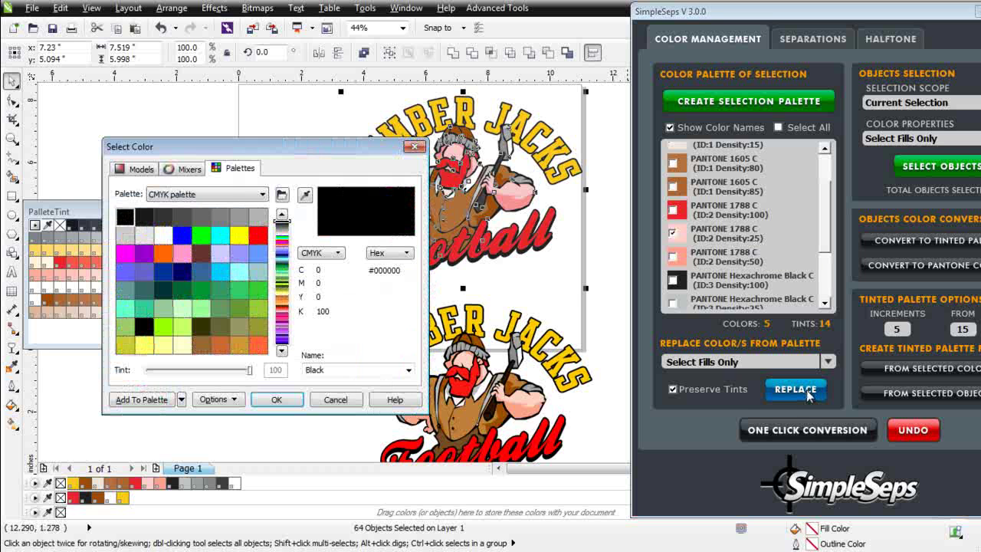
left_click(264, 195)
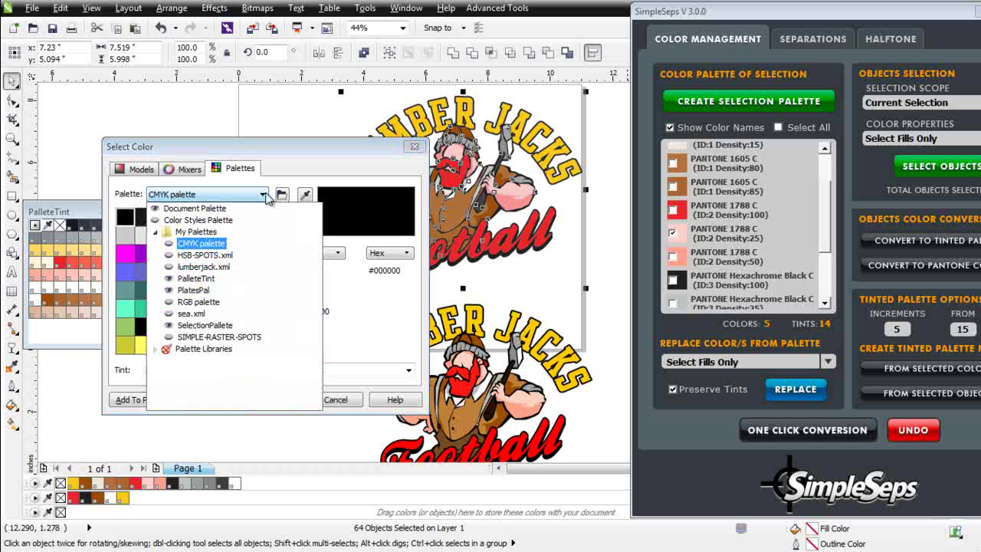
left_click(198, 279)
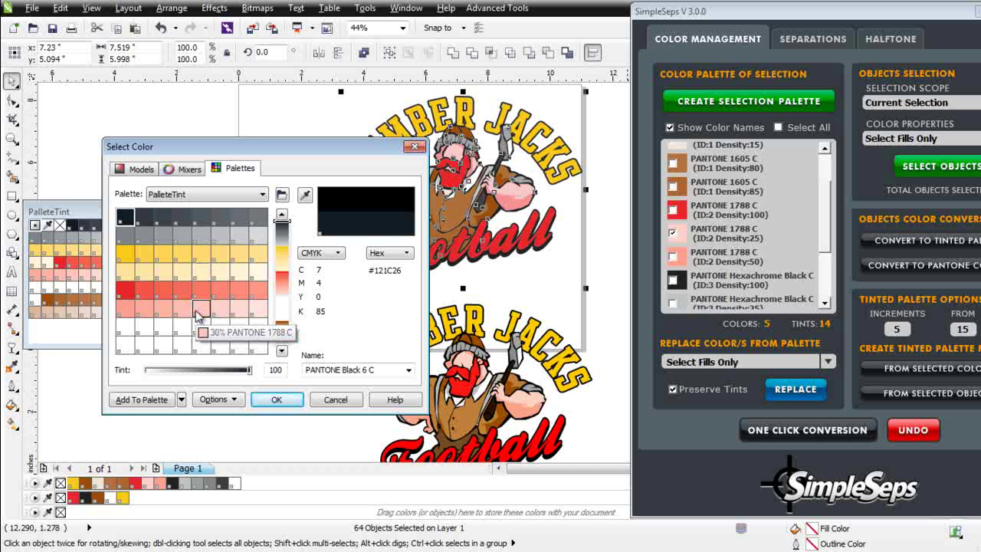
left_click(244, 313)
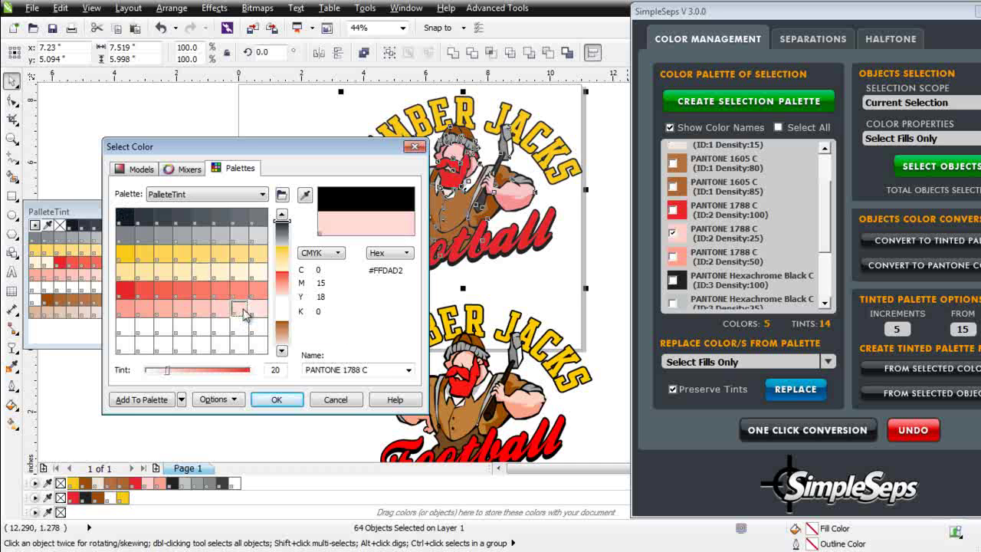
left_click(305, 194)
left_click(290, 408)
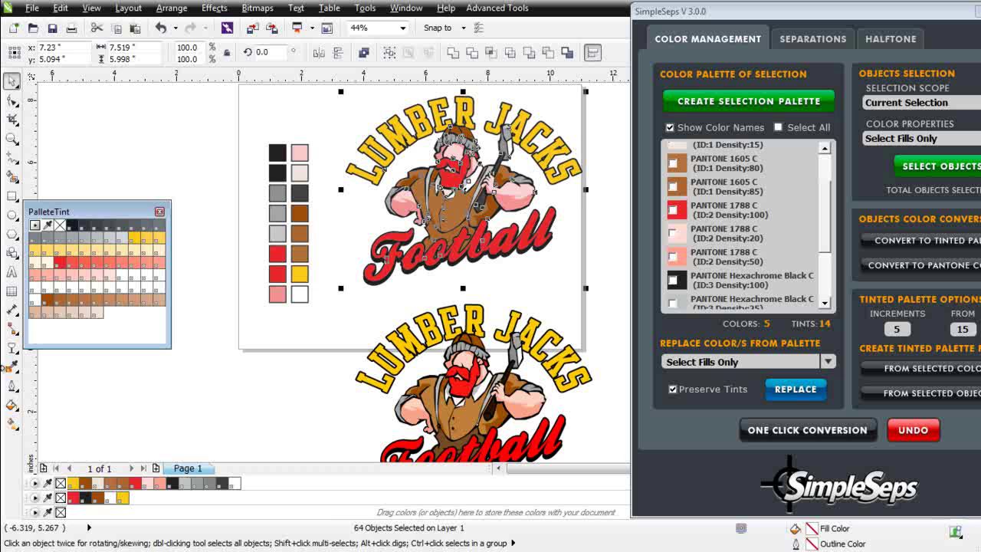
In SimpleSeps, swap the 50% PANTONE 1788 C tint for the 35% tint, then deselect
left_click(12, 366)
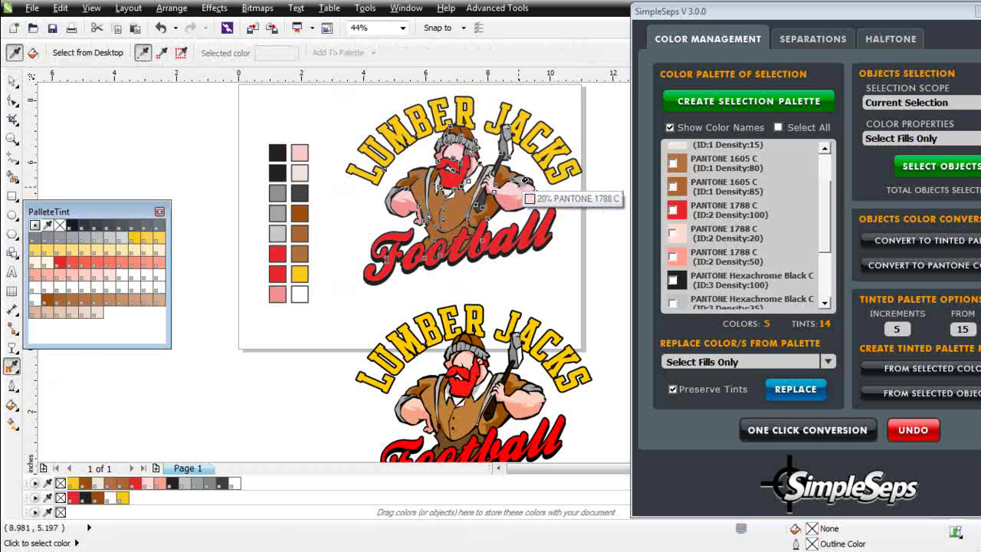
left_click(12, 80)
left_click(718, 272)
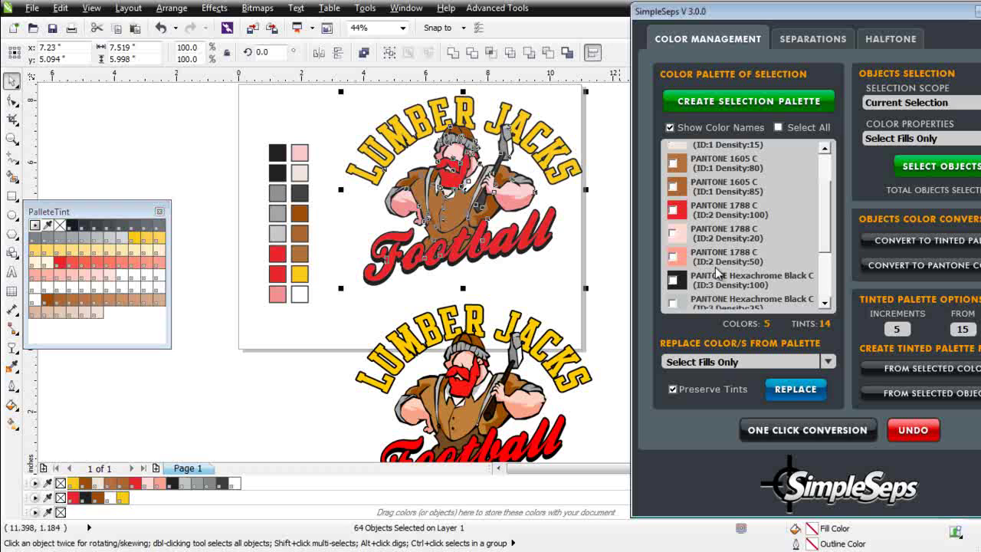
left_click(673, 257)
left_click(811, 392)
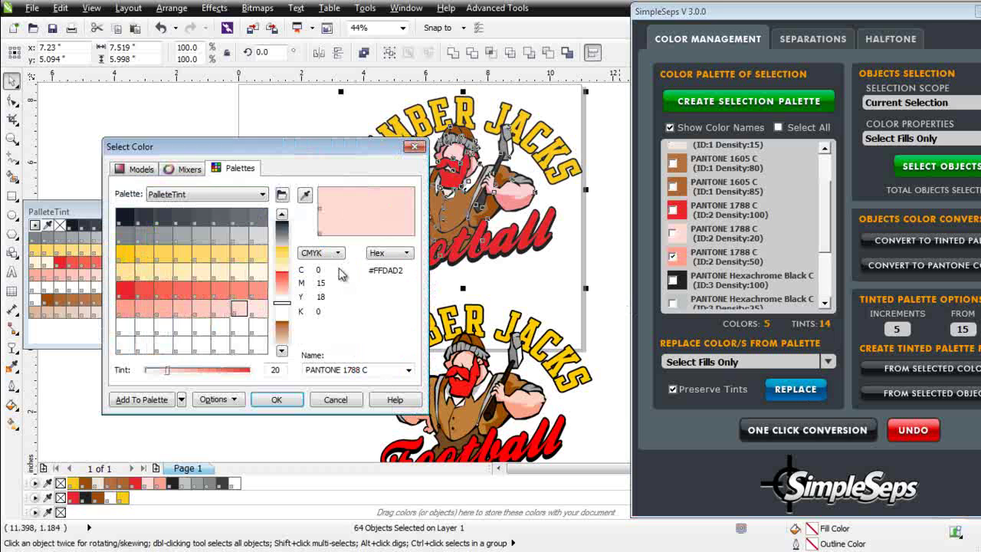
left_click(183, 314)
left_click(278, 400)
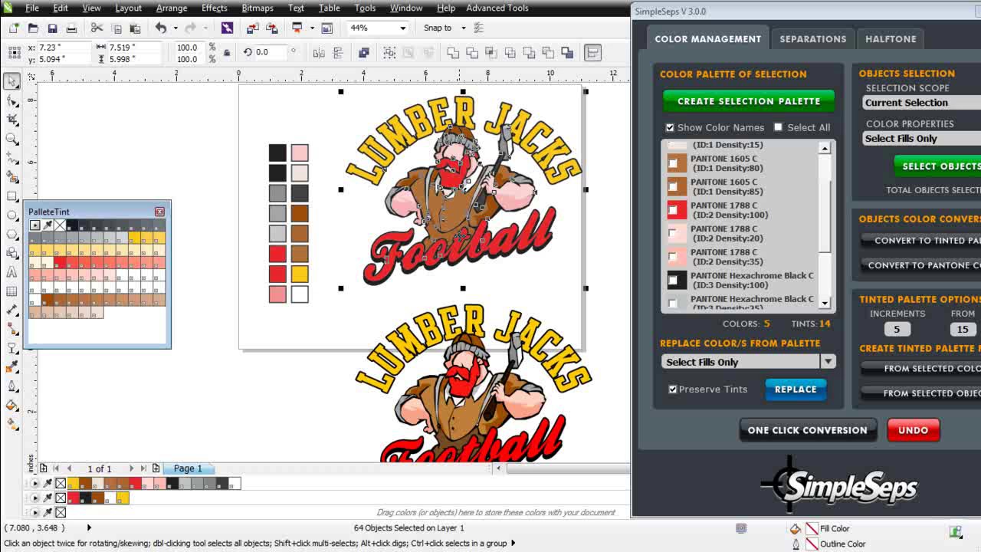
left_click(513, 285)
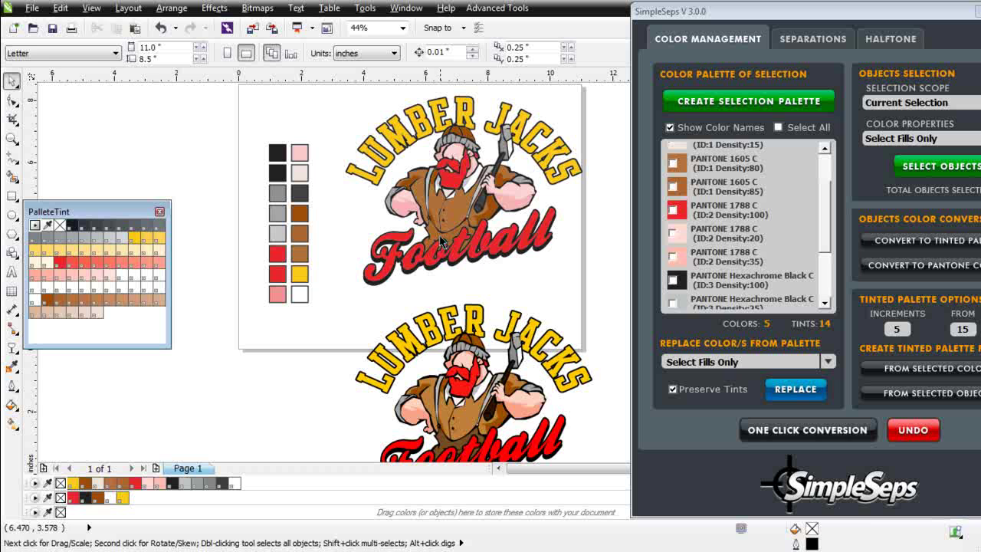
Marquee-select the whole upper logo and create a tinted palette from its colours
left_click(433, 239)
left_click(570, 323)
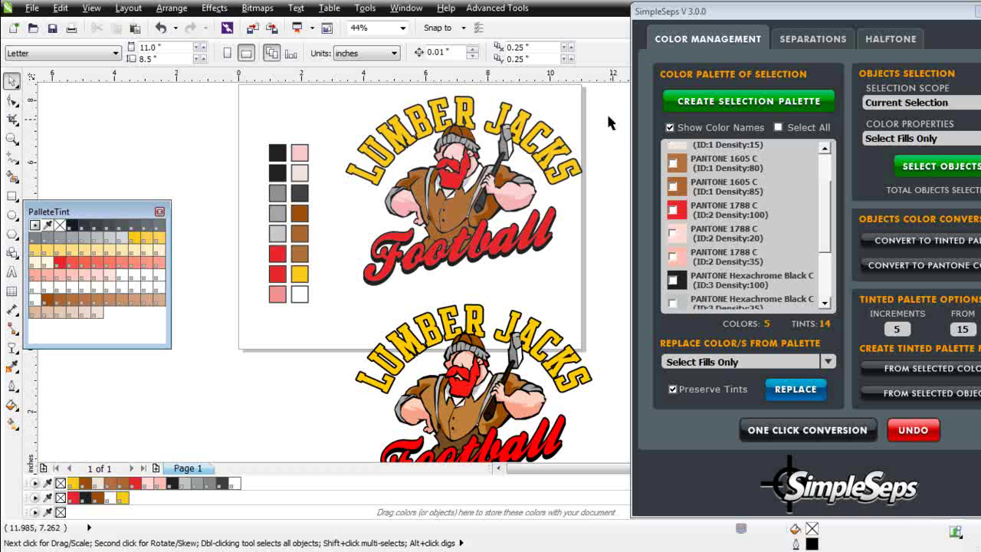
left_click_drag(611, 90, 329, 300)
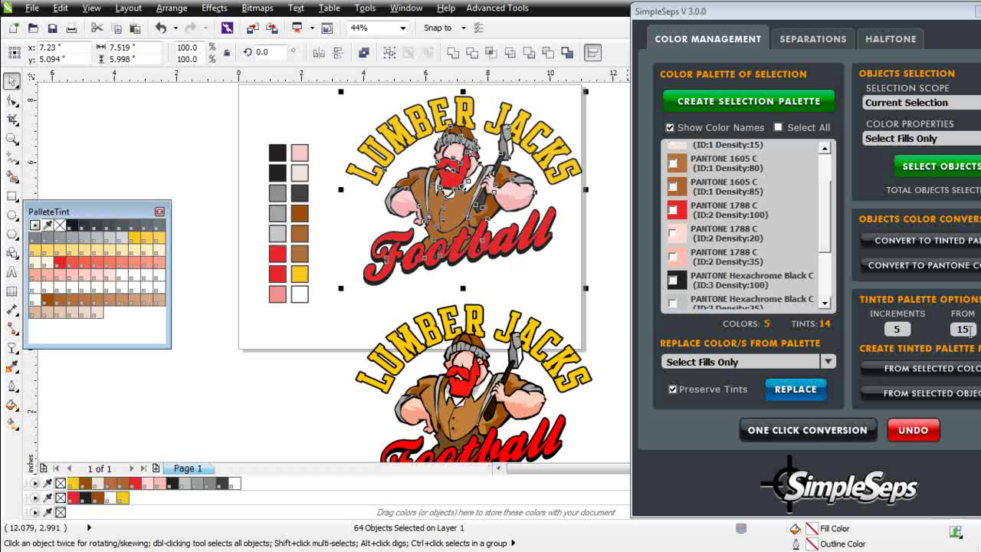
left_click_drag(891, 20, 823, 19)
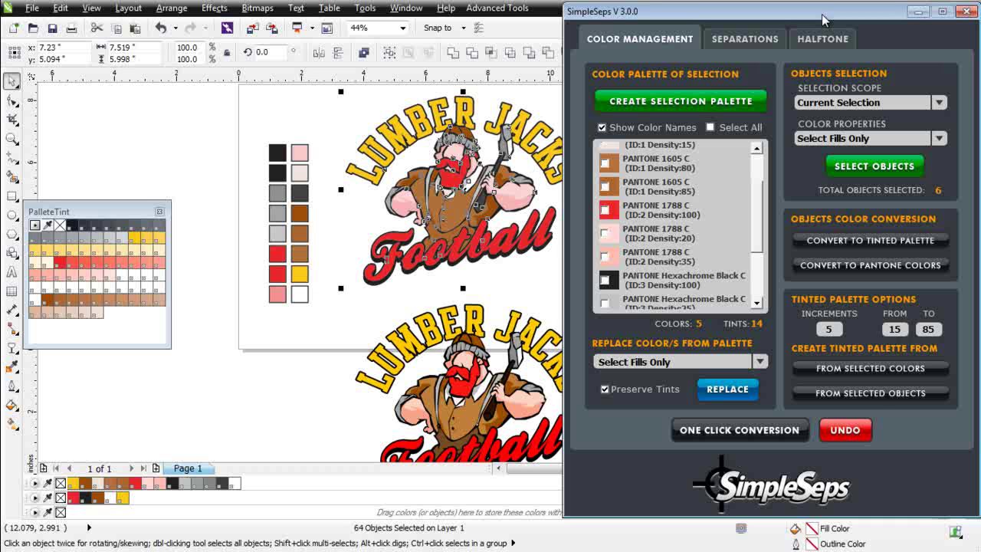
left_click(878, 394)
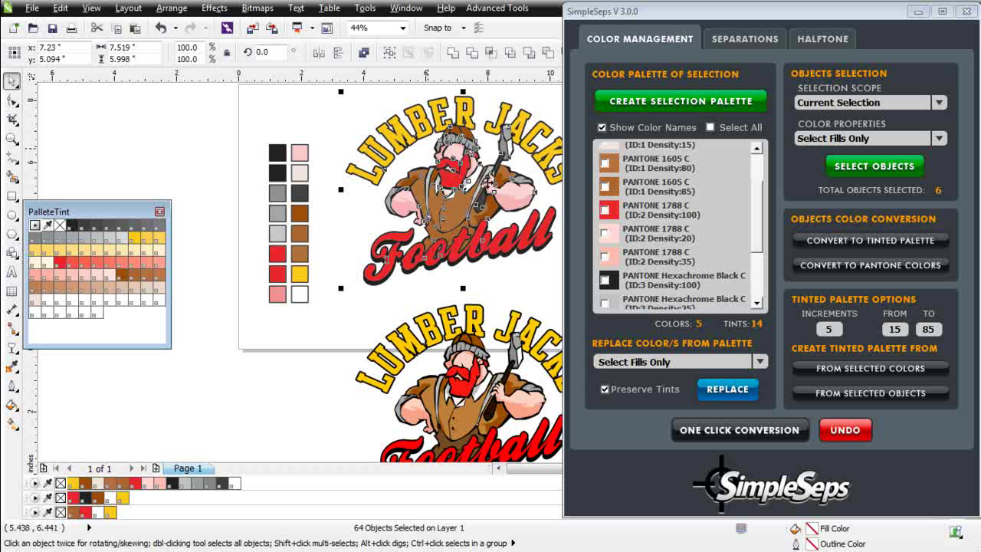
left_click(524, 288)
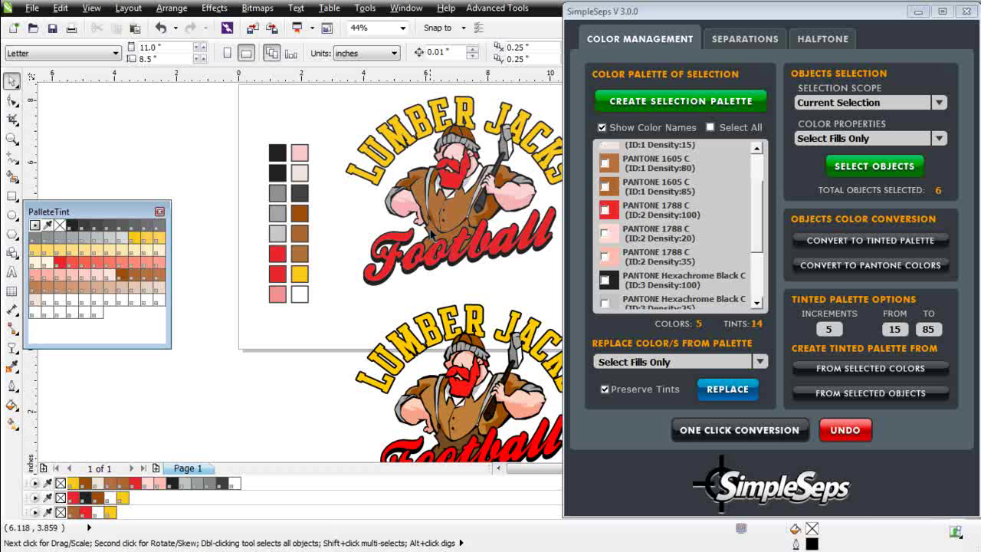
Paste a shape copy with an overprinting 35% Hexachrome Black fill, then minimize SimpleSeps
left_click(426, 259)
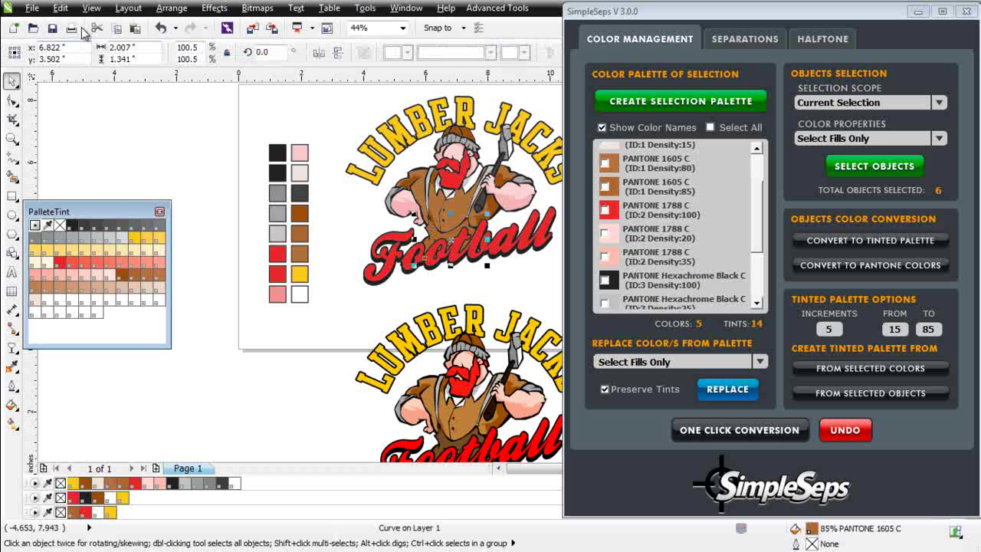
left_click(134, 29)
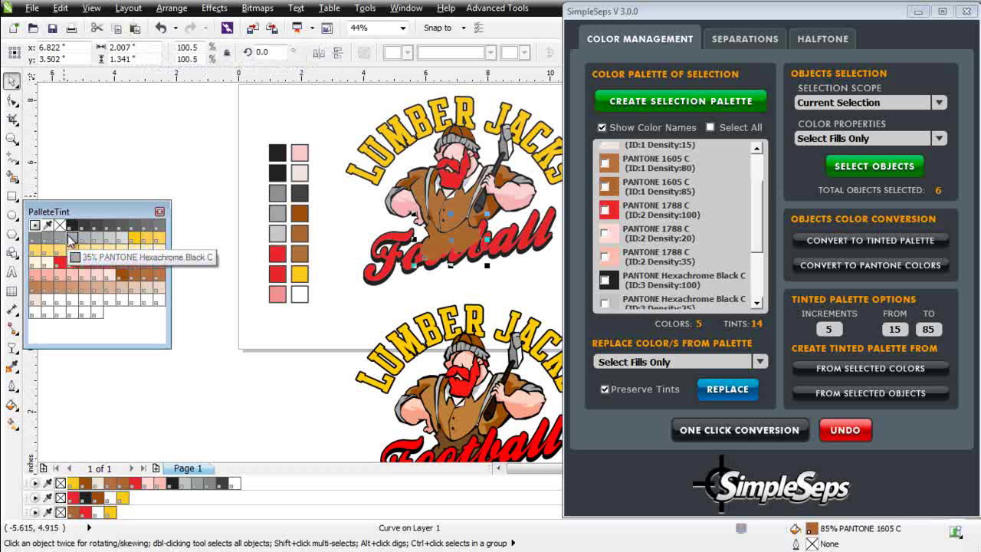
left_click(72, 238)
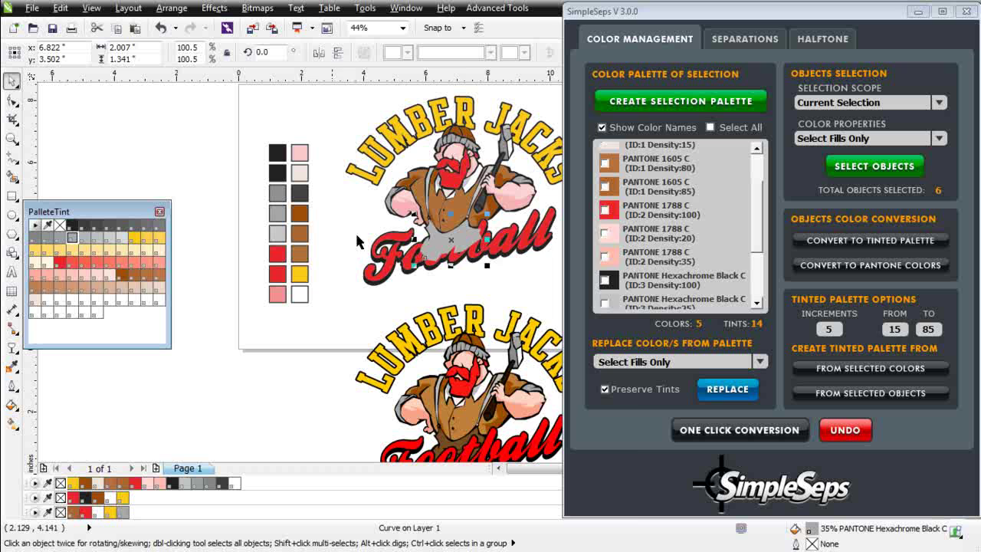
right_click(457, 242)
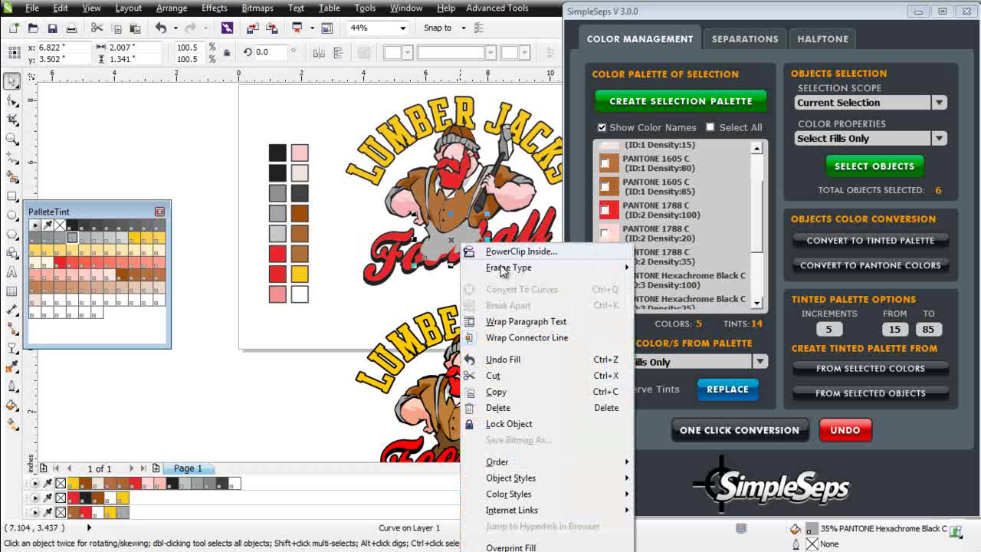
left_click(560, 547)
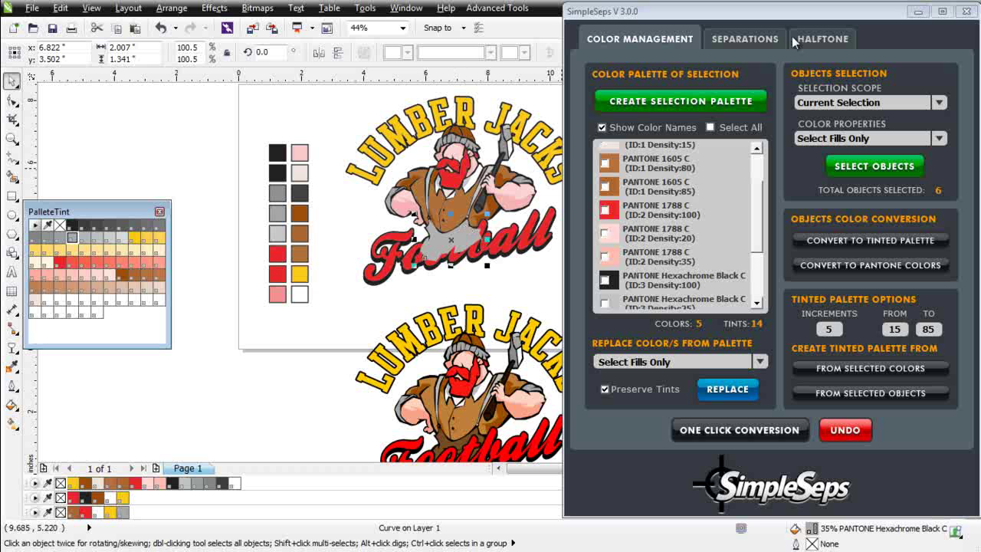
left_click(922, 15)
Zoom in on the top logo and turn on overprint simulation
left_click(12, 138)
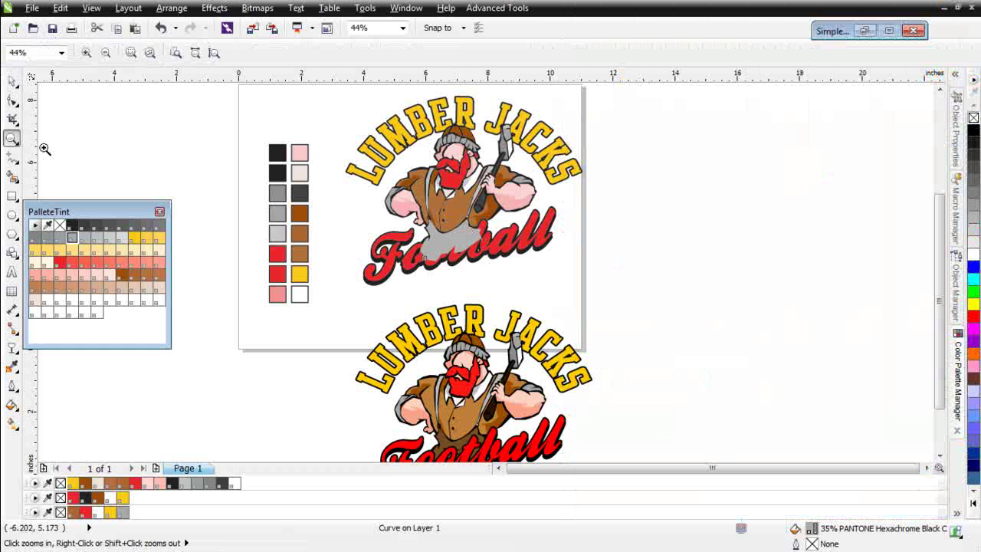
left_click_drag(367, 98, 582, 279)
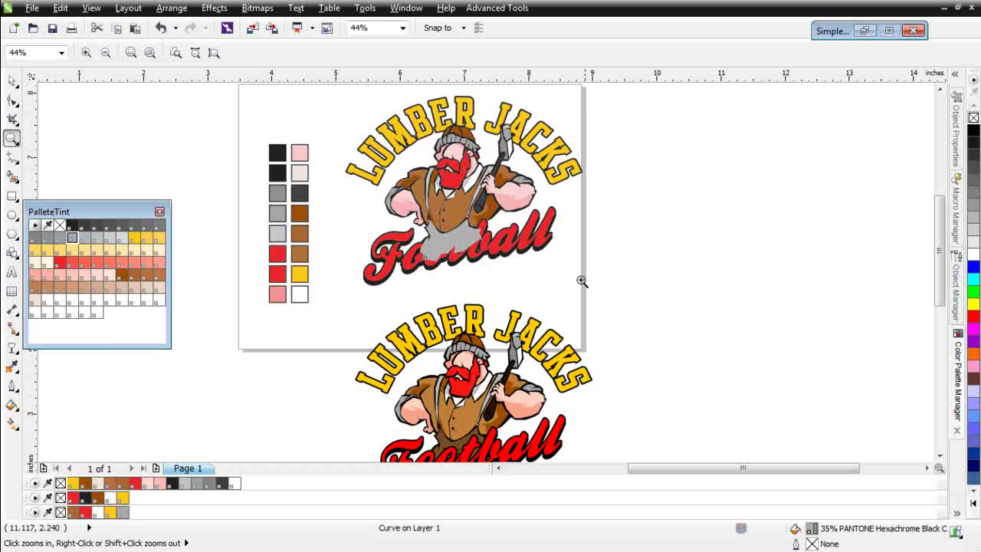
left_click(92, 8)
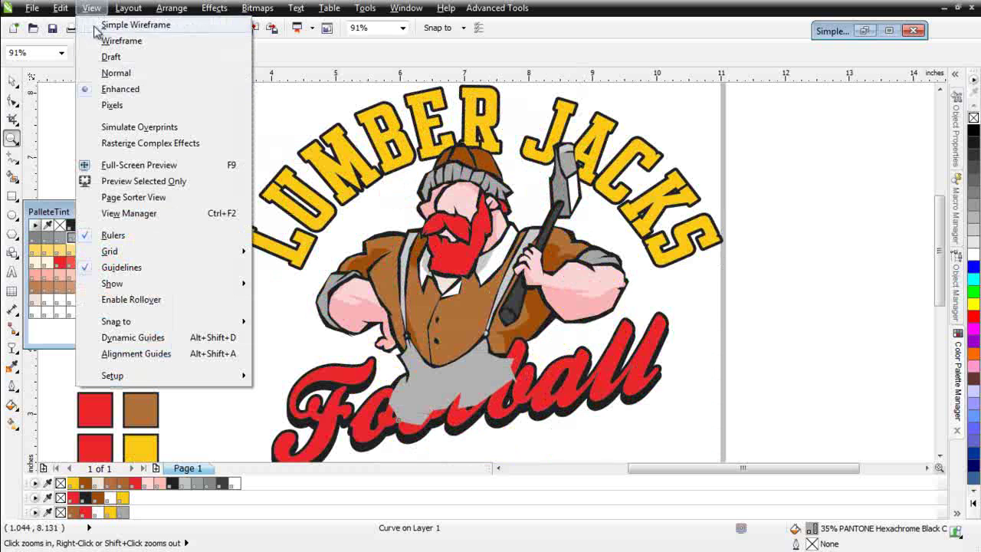
left_click(123, 128)
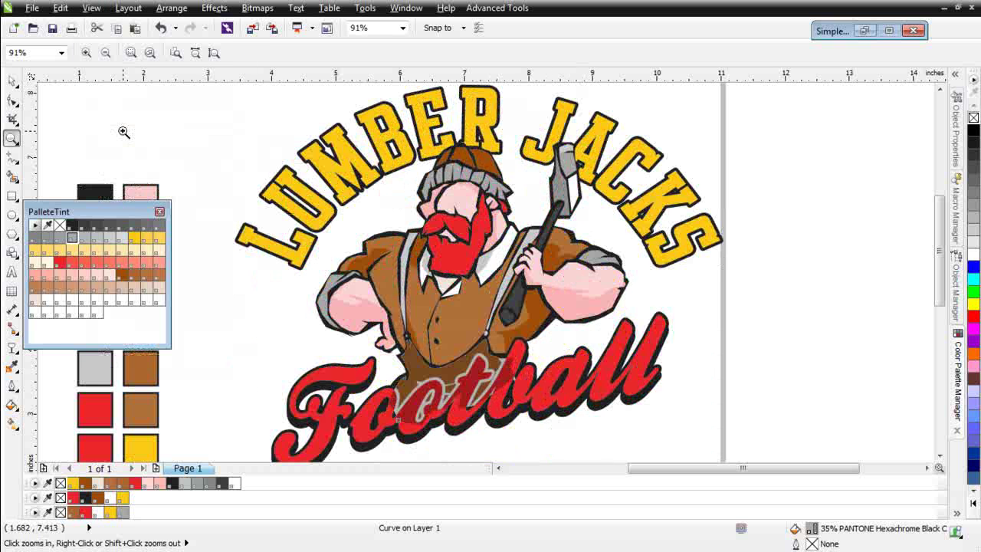
left_click(11, 80)
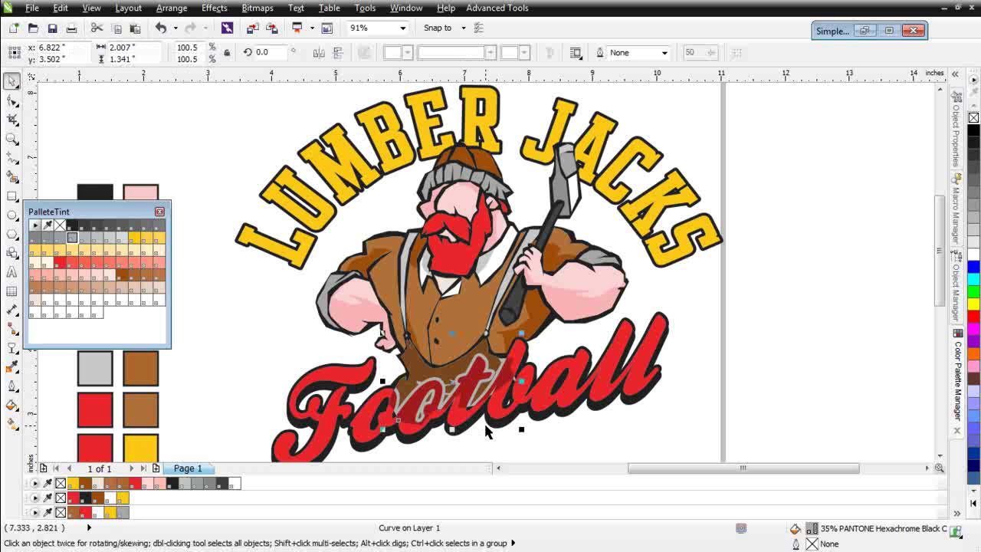
Place the grey shadow behind the red Football lettering and delete the shadow beneath the ball
left_click_drag(448, 388, 599, 364)
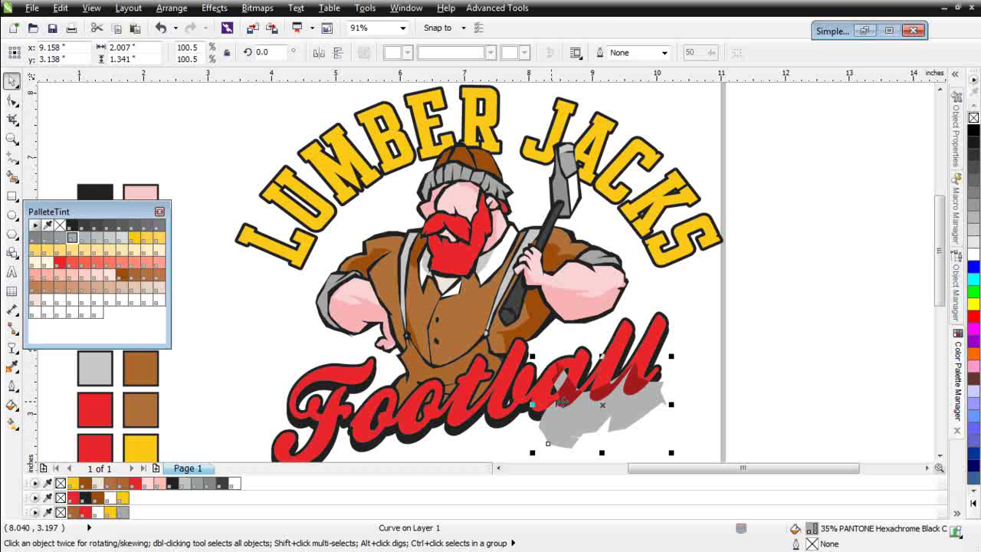
right_click(605, 405)
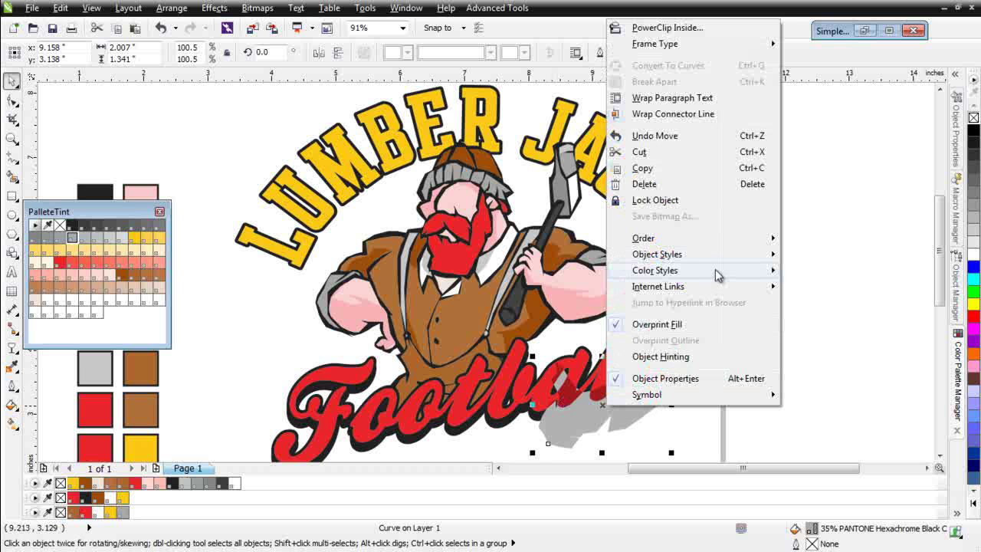
mouse_move(643, 238)
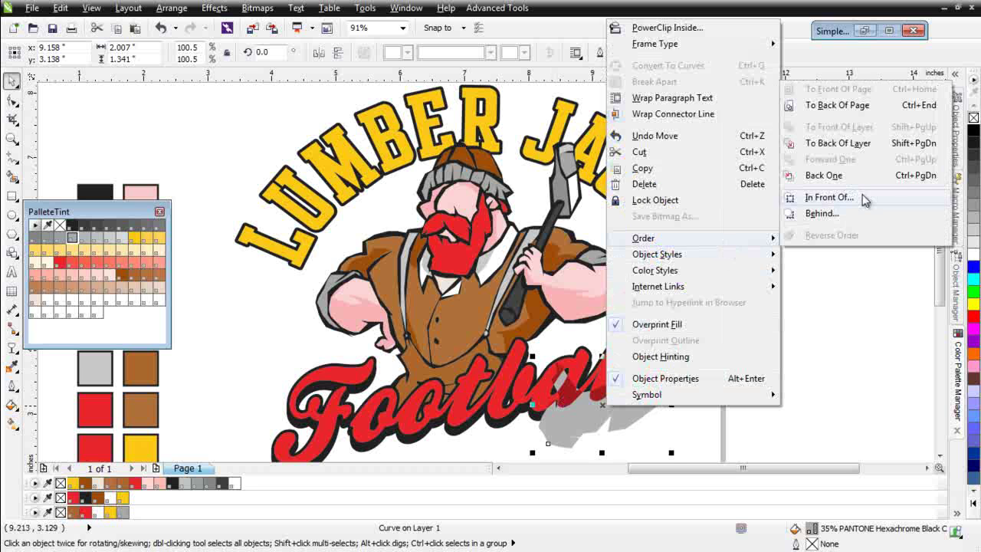
left_click(861, 194)
left_click(469, 362)
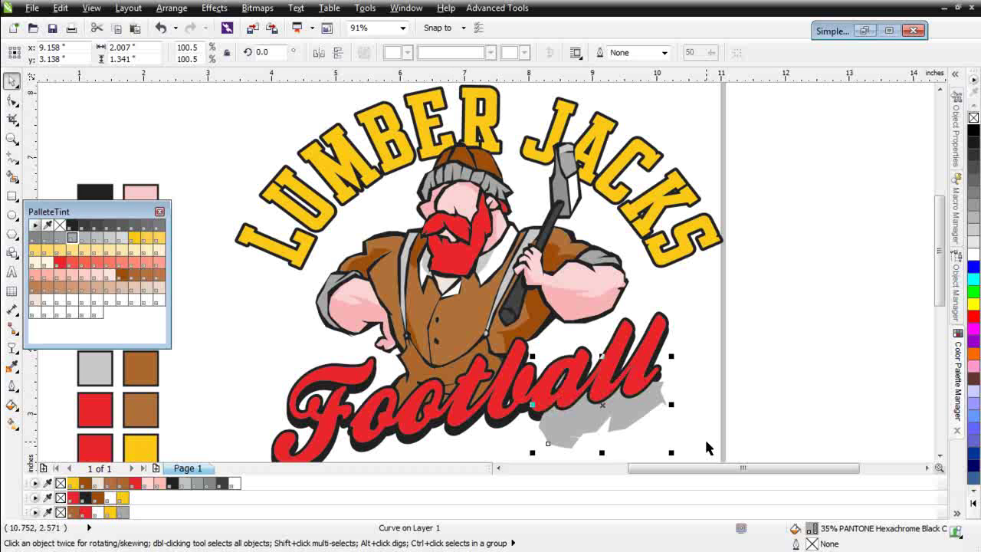
left_click(455, 376, "shift")
key("Delete")
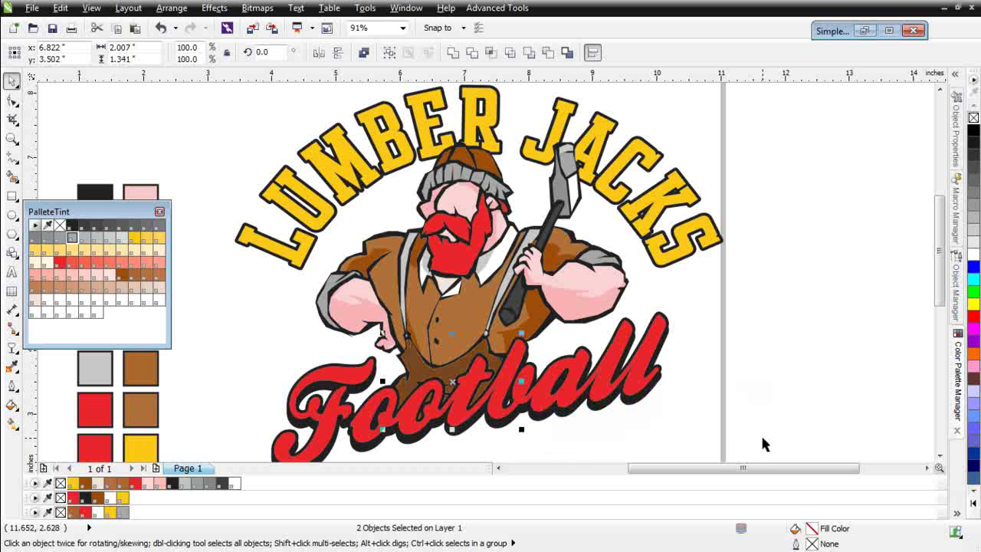
left_click(723, 428)
scroll(723, 428, "down", 3)
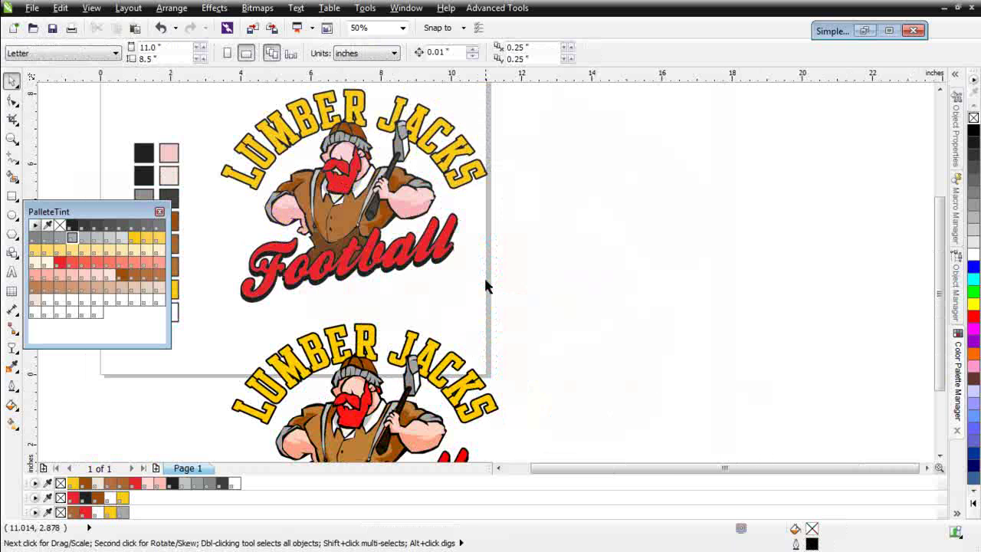
scroll(476, 270, "down", 2)
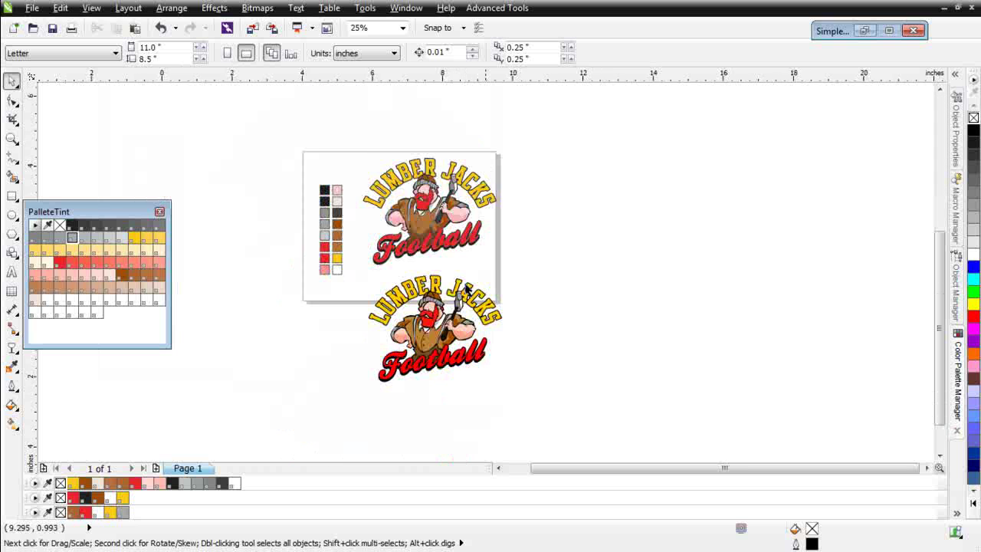
scroll(429, 287, "up", 2)
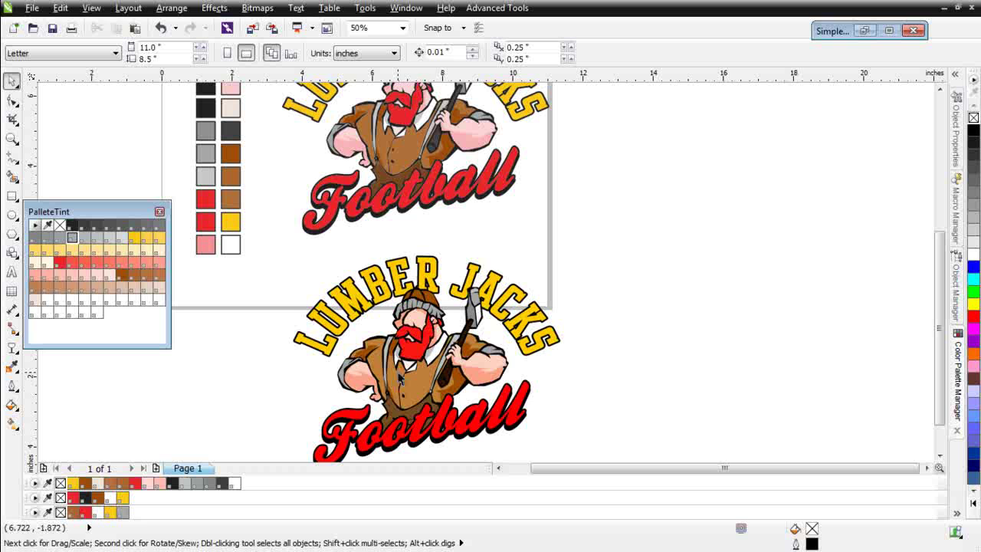
left_click_drag(598, 231, 230, 430)
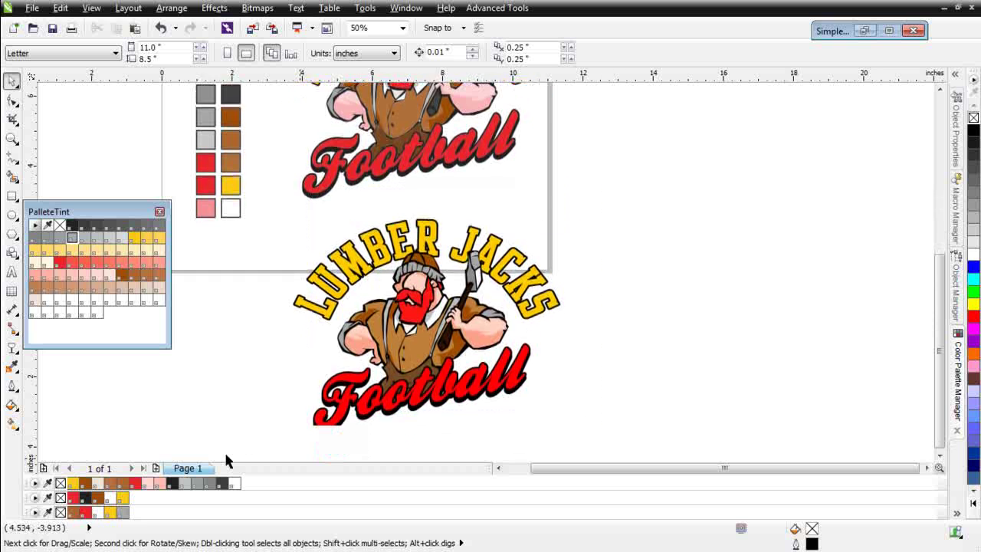
Delete the duplicate lower logo and the column of colour swatches
key("Delete")
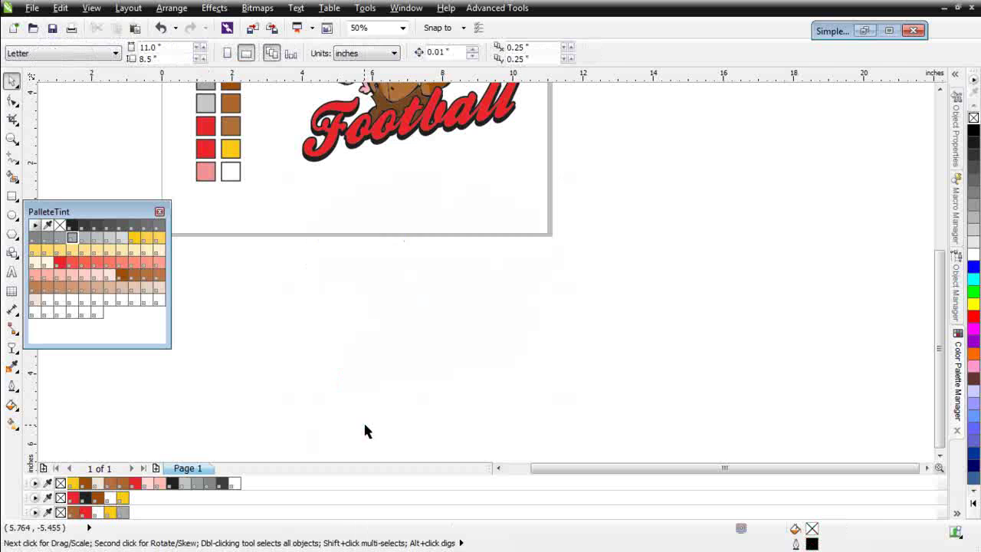
key("F3")
mouse_move(397, 95)
left_mouse_down()
mouse_move(453, 225)
mouse_move(431, 249)
left_mouse_up()
key("Delete")
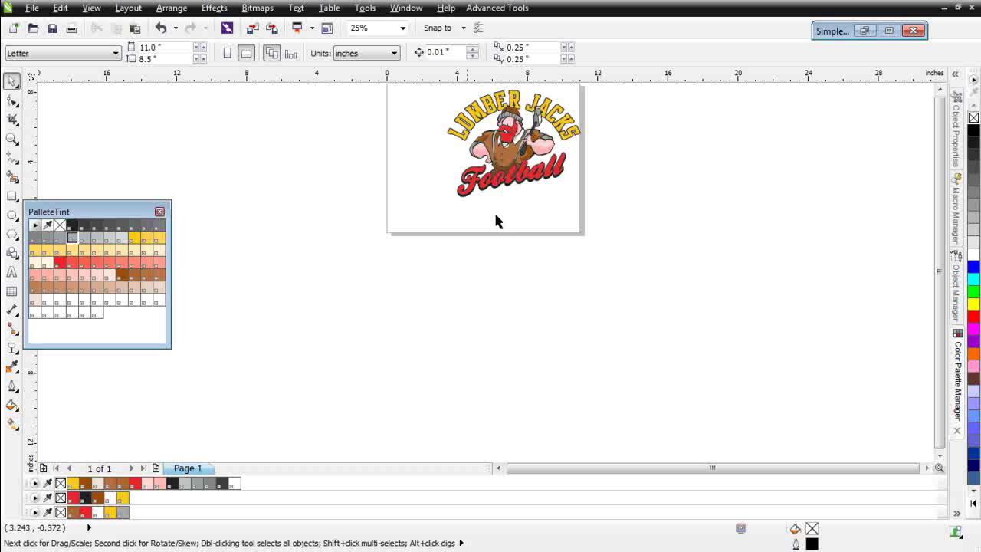
scroll(365, 88, "up", 2)
Select all logo objects, move them up-left, and scale to about 9.3 x 7.4 in
key("ctrl+a")
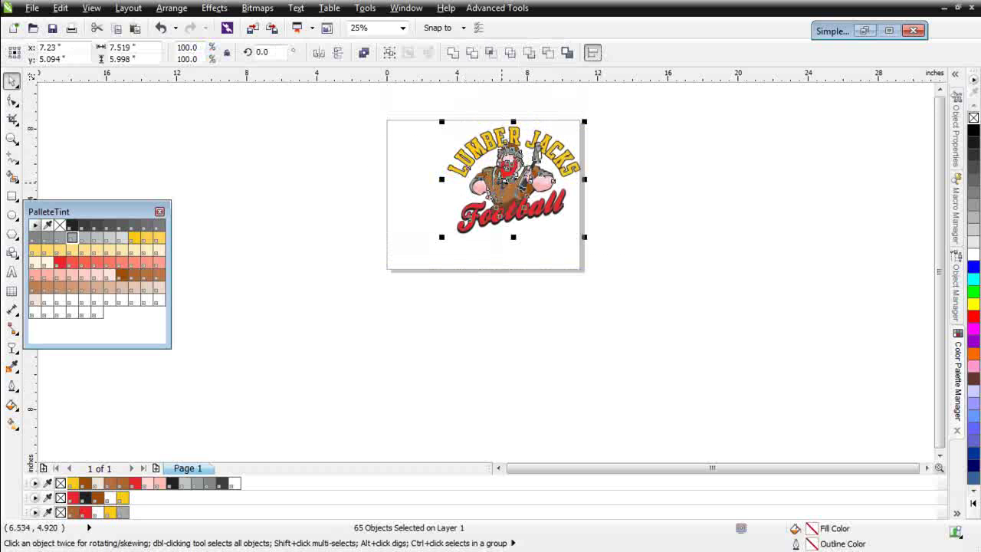
left_click_drag(486, 184, 459, 178)
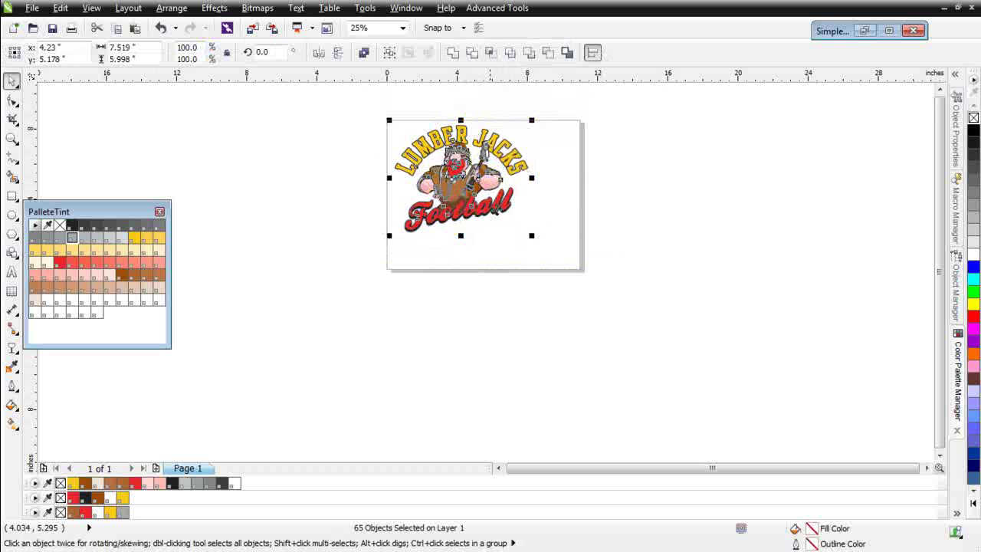
left_click_drag(530, 235, 571, 263)
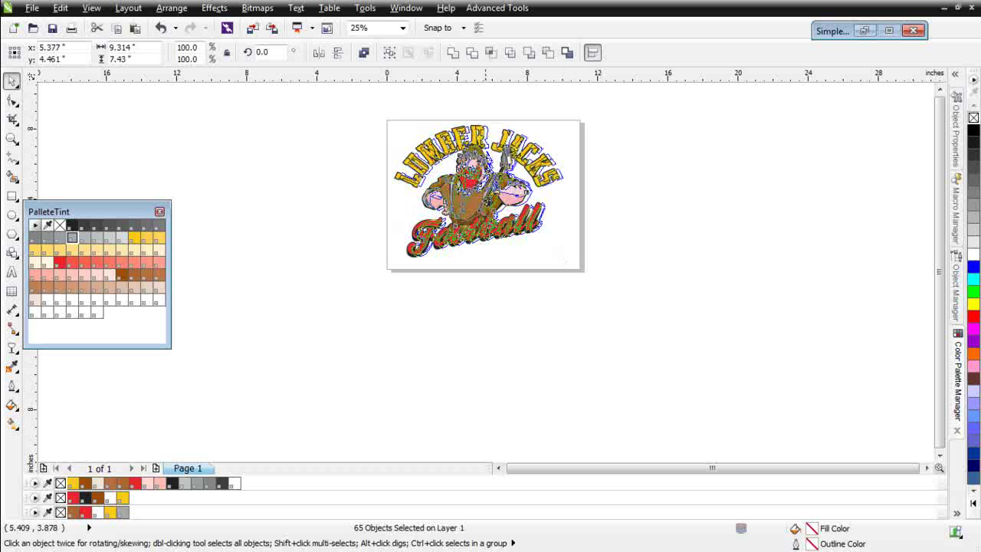
mouse_move(486, 203)
left_mouse_down()
mouse_move(502, 214)
mouse_move(489, 207)
left_mouse_up()
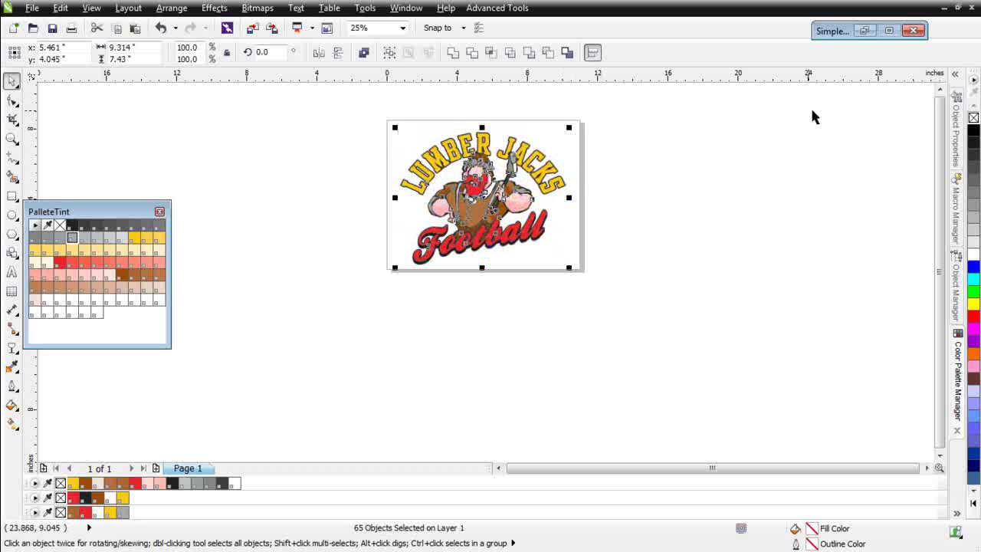
Restore SimpleSeps and set the separation raster type to HalfTones
left_click(866, 31)
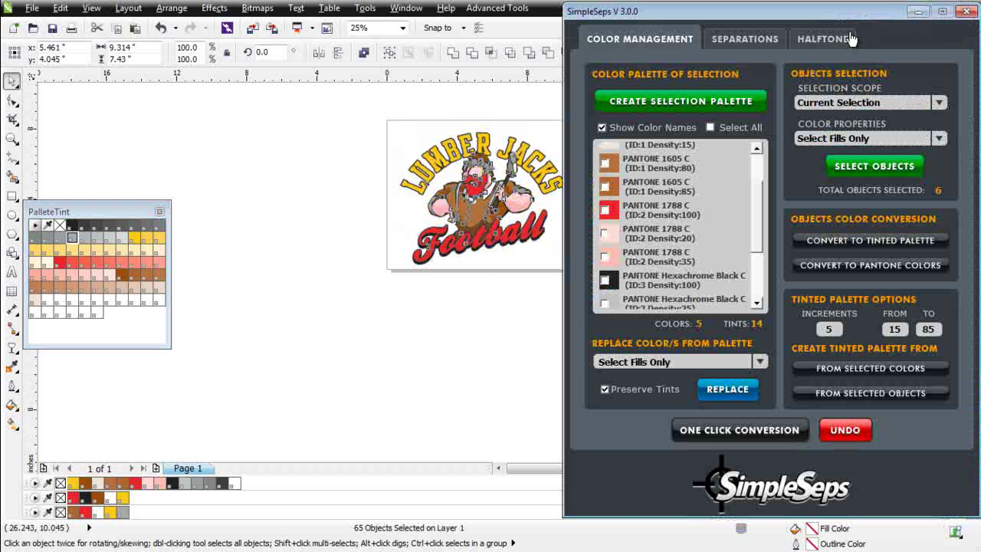
left_click(749, 42)
left_click(846, 200)
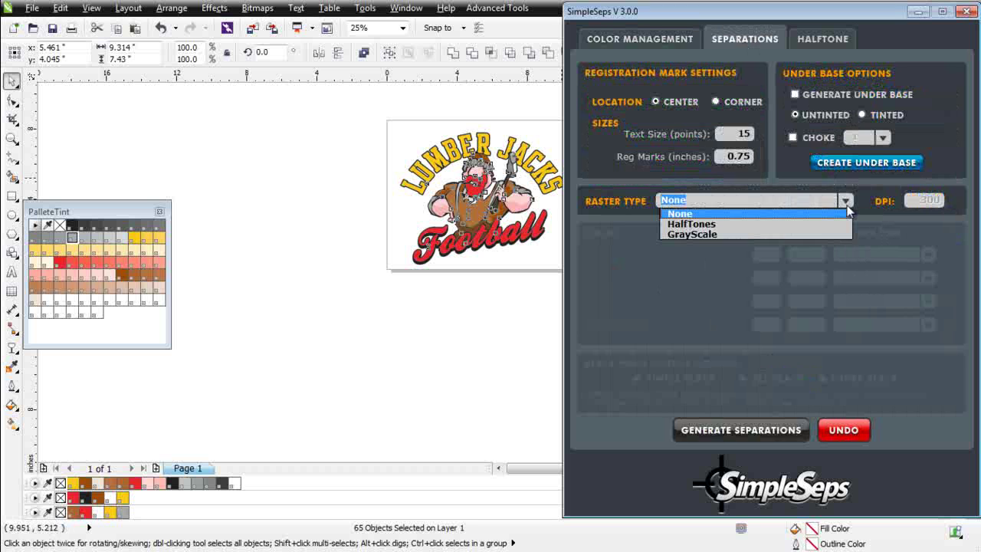
left_click(804, 224)
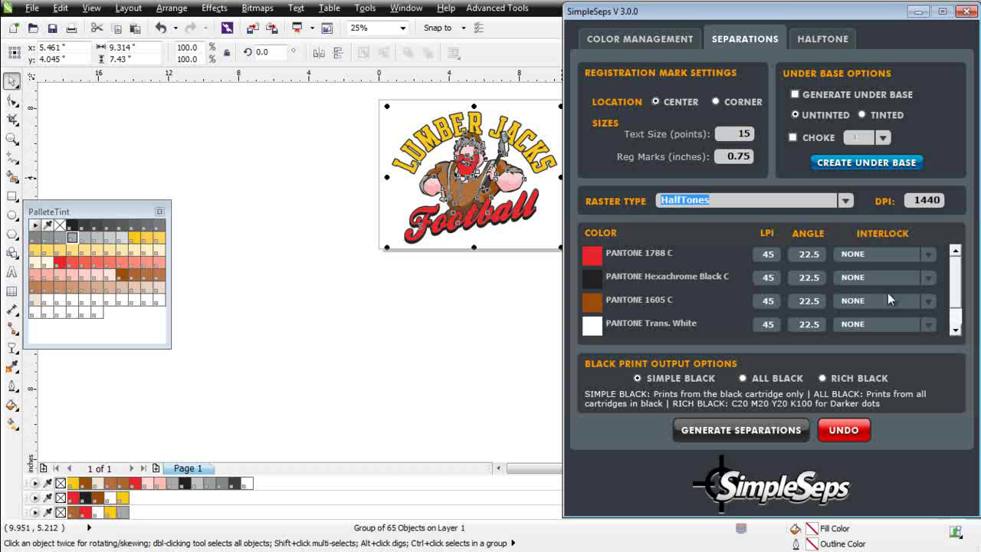
Set the PANTONE 1605 C angle to 67.5, choose Rich Black, and start generating
double_click(825, 300)
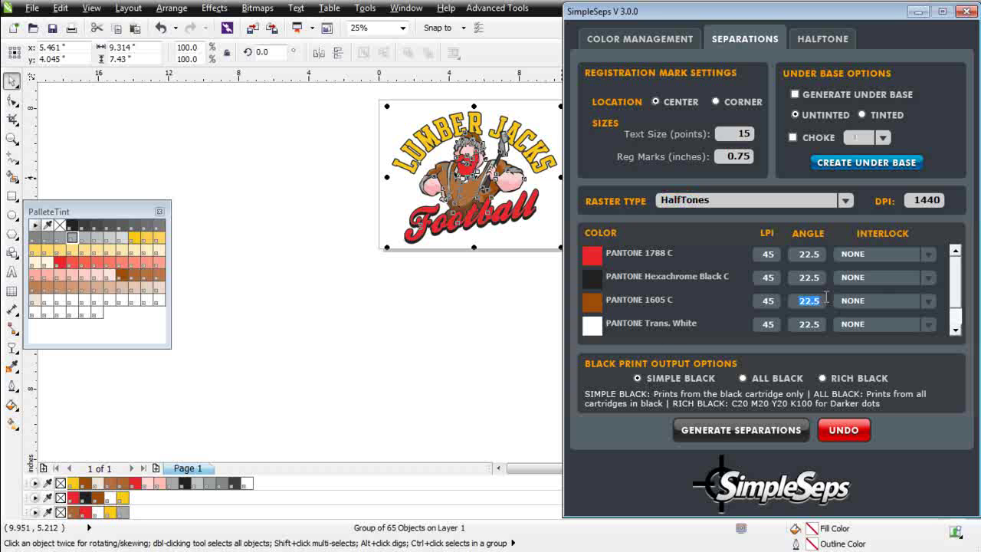
type("67.")
type("5")
left_click(743, 378)
left_click(756, 436)
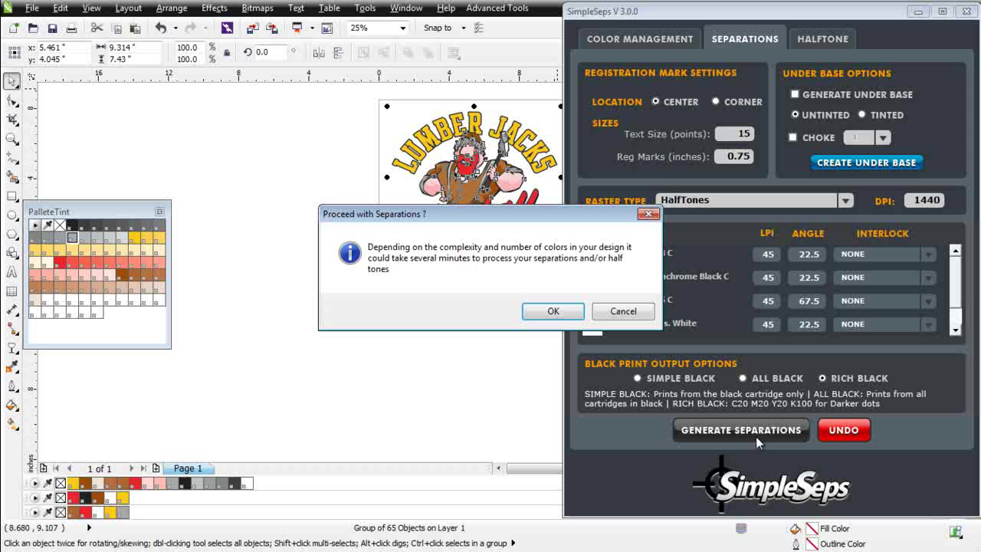
Confirm Proceed with Separations and let processing create one page per ink
left_click(552, 313)
left_click(552, 321)
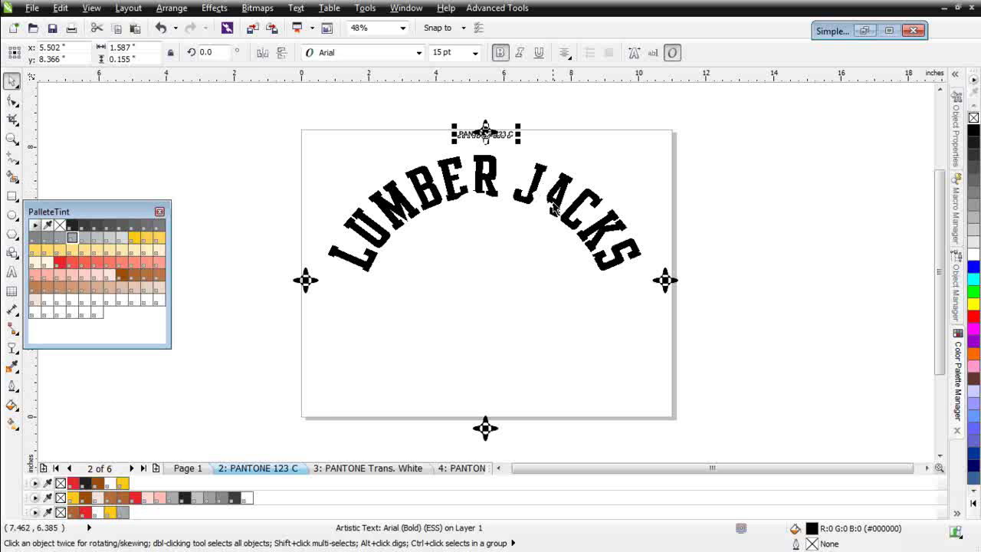
Minimize SimpleSeps, colour the LUMBER JACKS bitmap PANTONE 123 C, and go to page 3
left_click(652, 414)
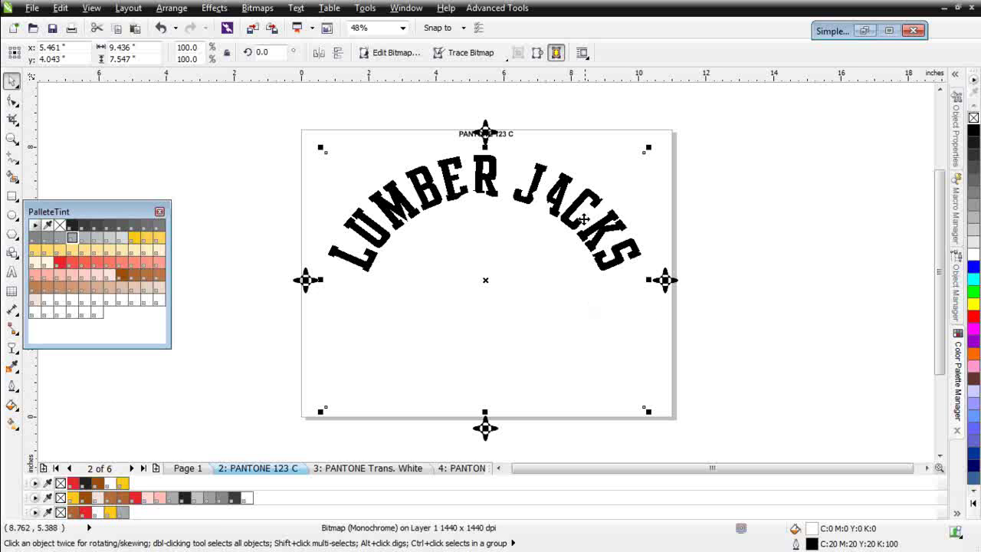
left_click(135, 243)
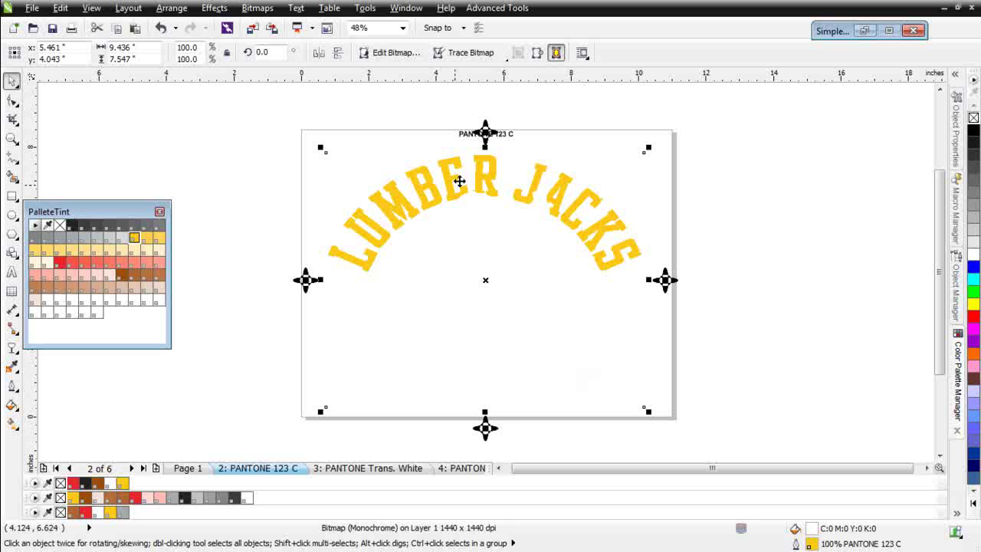
left_click(364, 473)
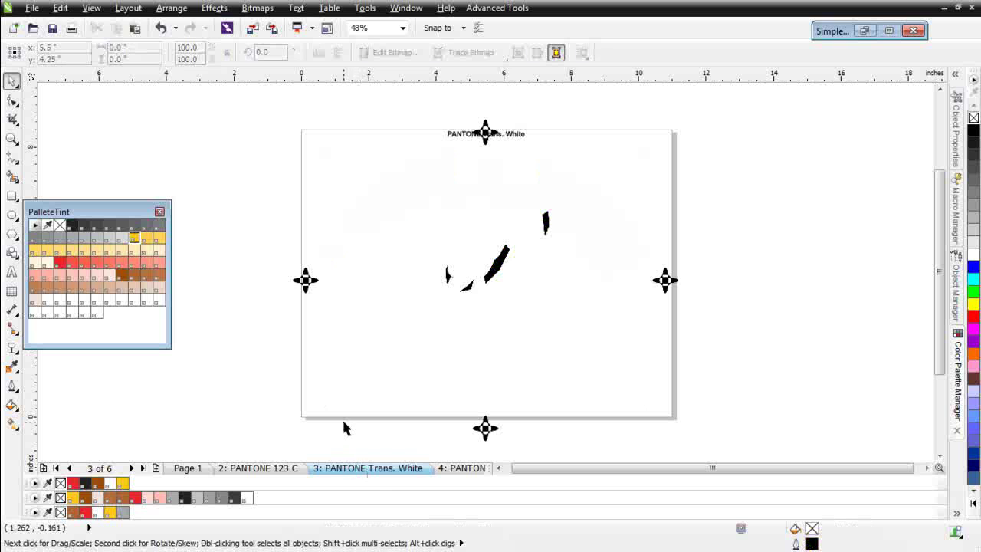
Delete the Trans. White page and add the PANTONE 1605 C bitmap to page 2 as transparent brown
right_click(372, 473)
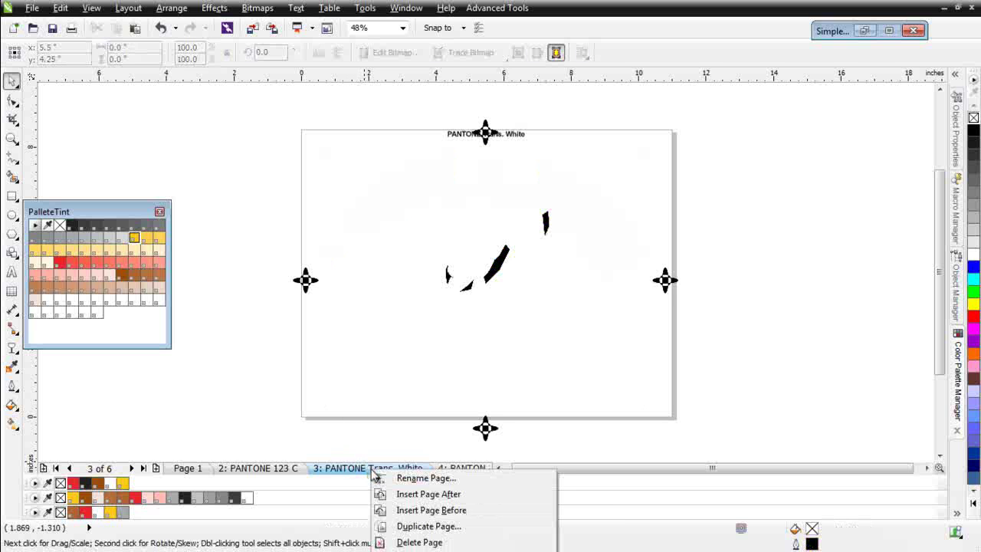
left_click(418, 542)
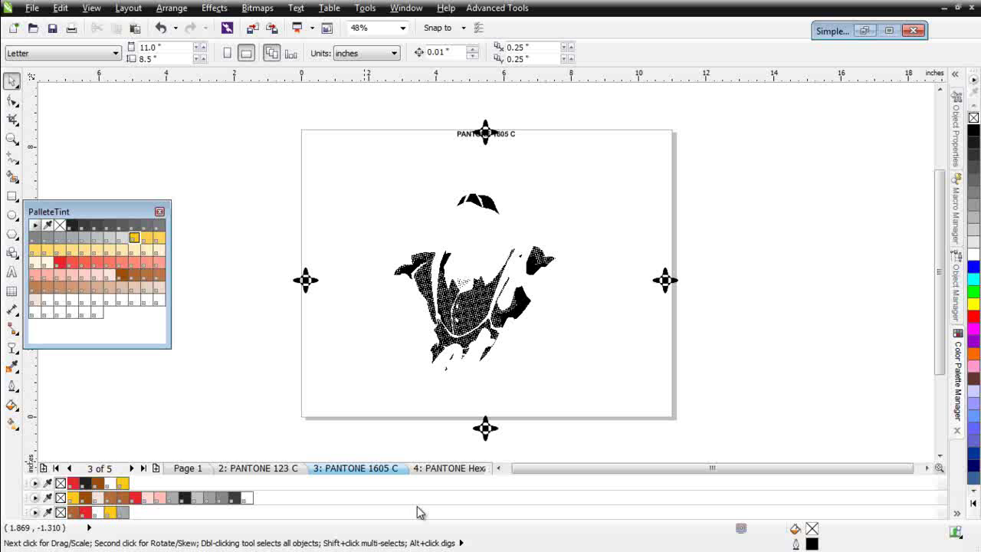
left_click(457, 333)
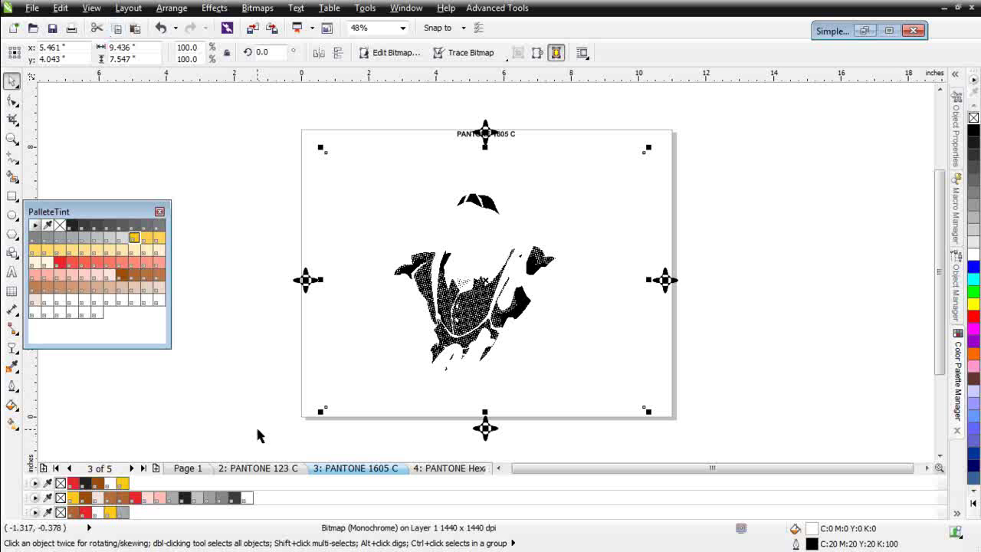
left_click(258, 468)
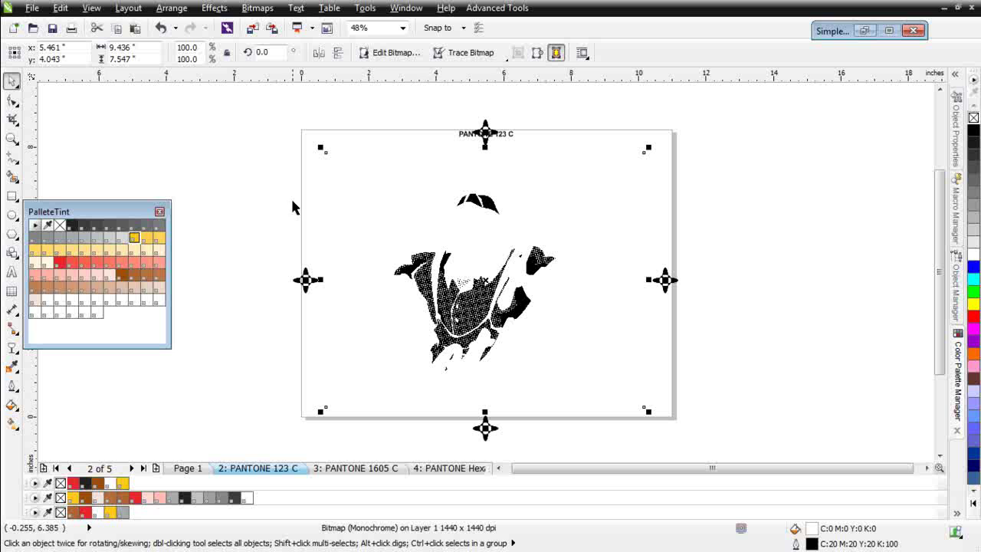
left_click(60, 226)
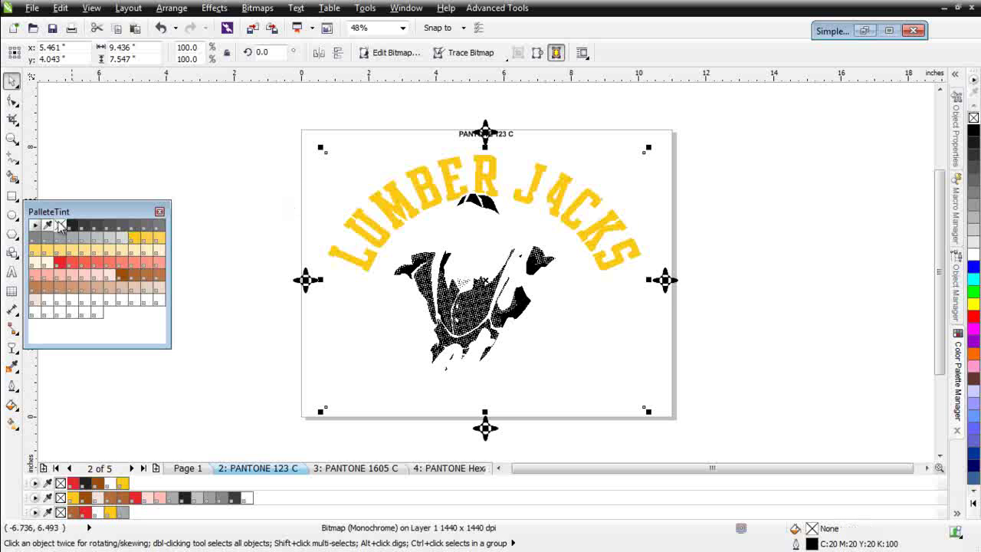
right_click(122, 275)
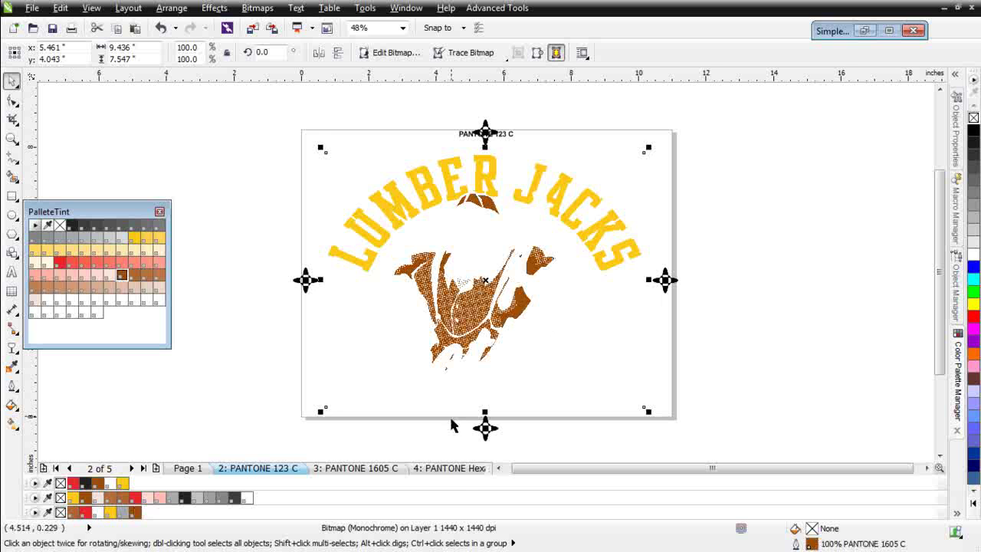
Paste the black Hexachrome linework bitmap onto page 2 with a transparent background
left_click(454, 468)
left_click(435, 314)
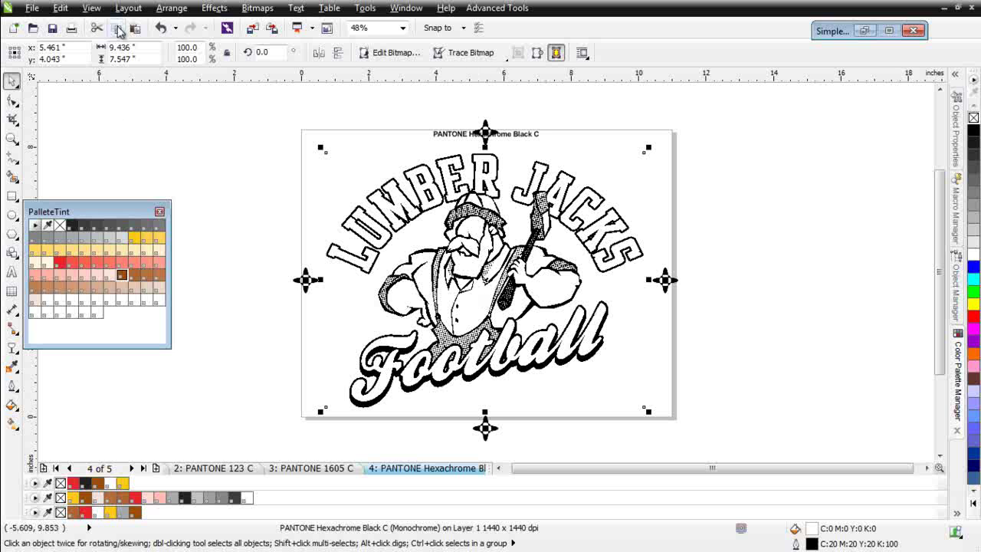
left_click(69, 468)
left_click(69, 468)
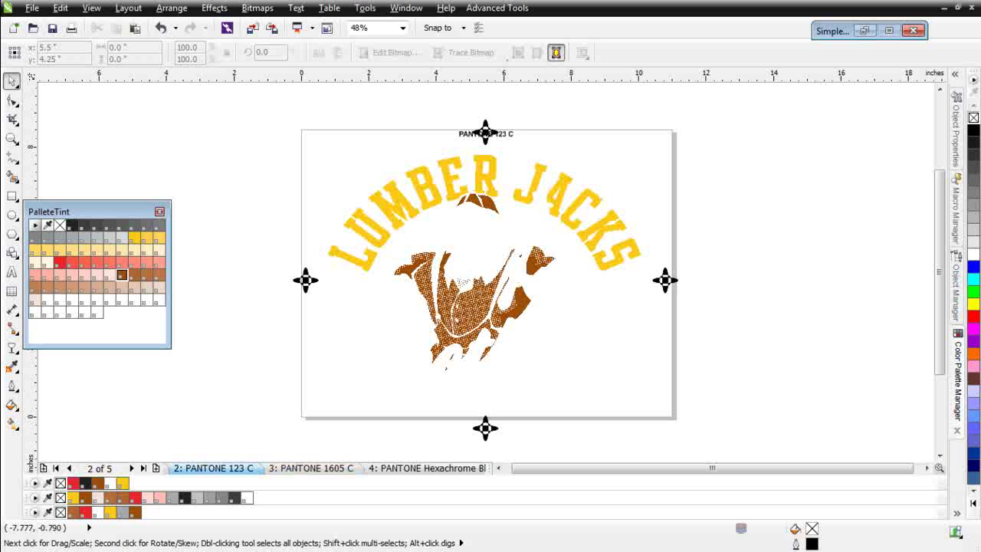
left_click(134, 27)
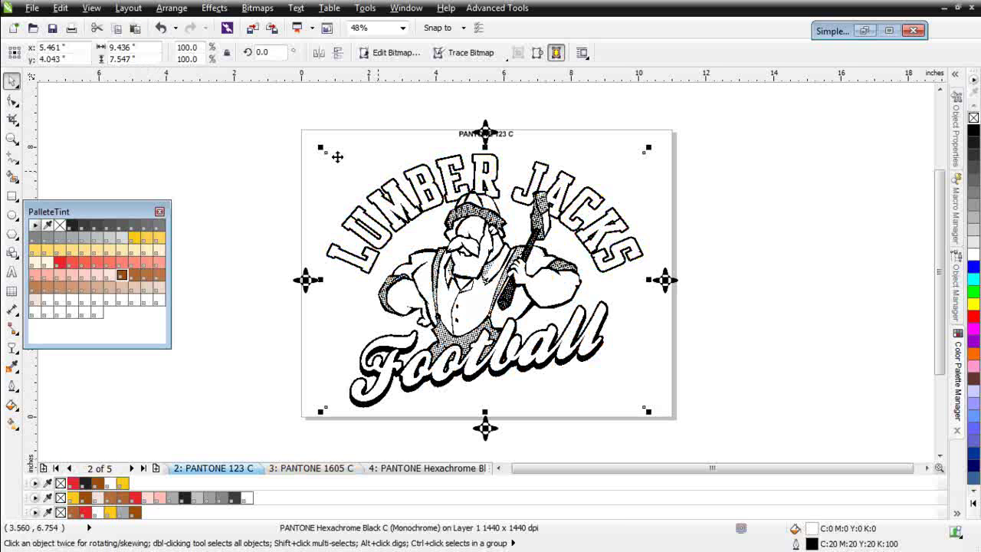
left_click(59, 226)
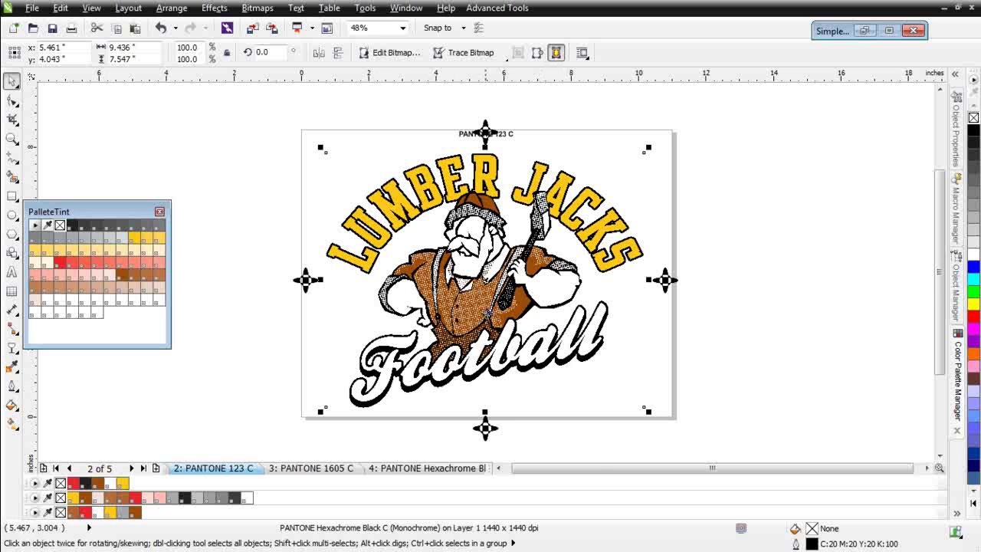
scroll(479, 306, "up", 2)
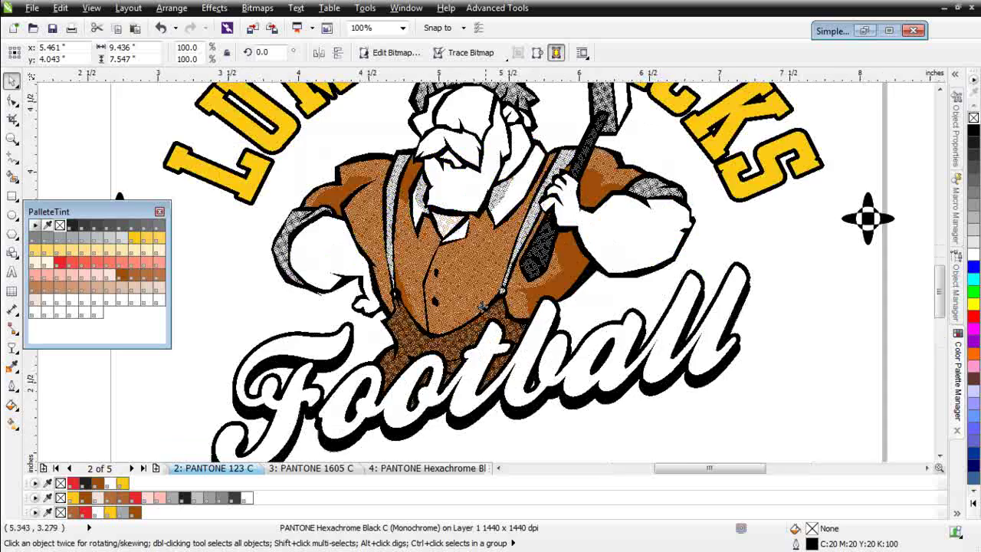
scroll(481, 306, "up", 2)
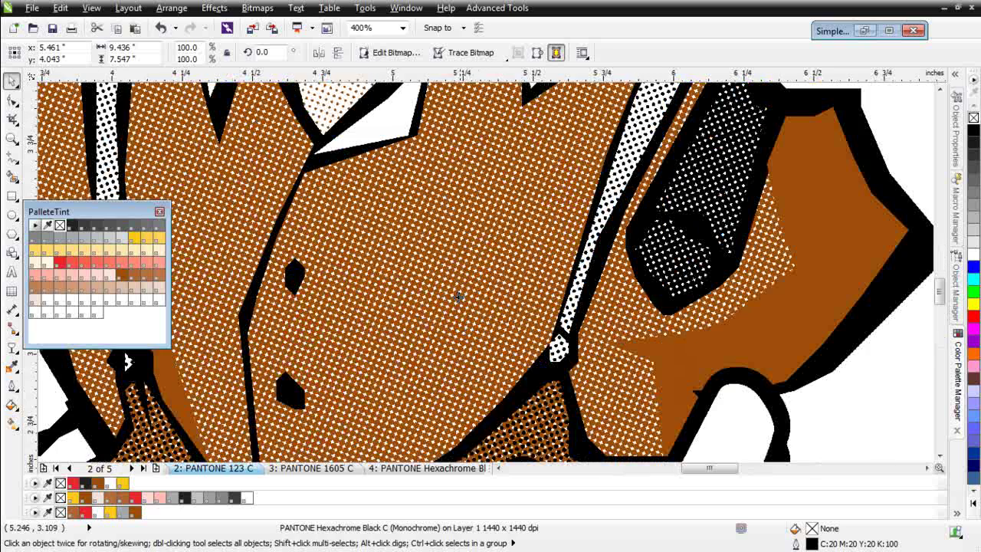
scroll(503, 280, "down", 1)
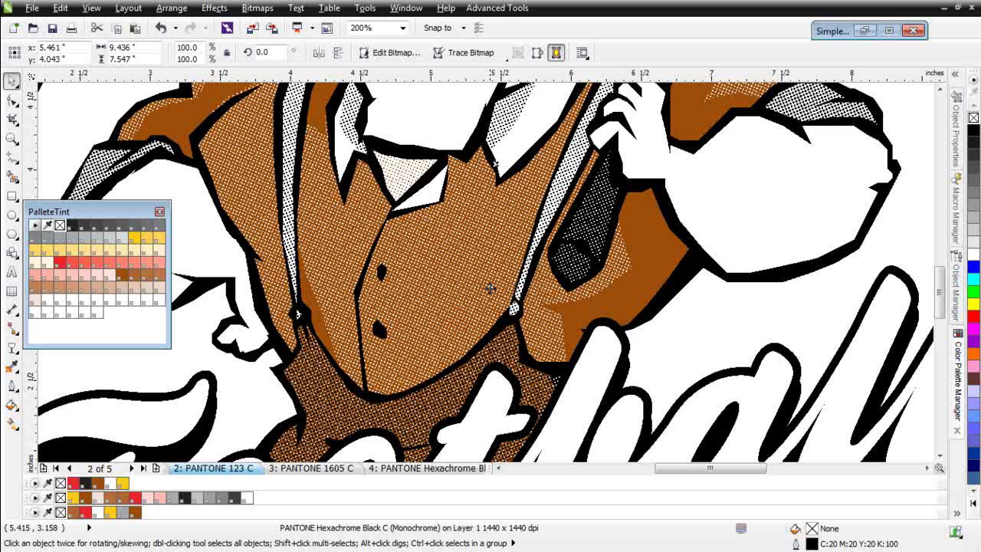
scroll(481, 270, "up", 1)
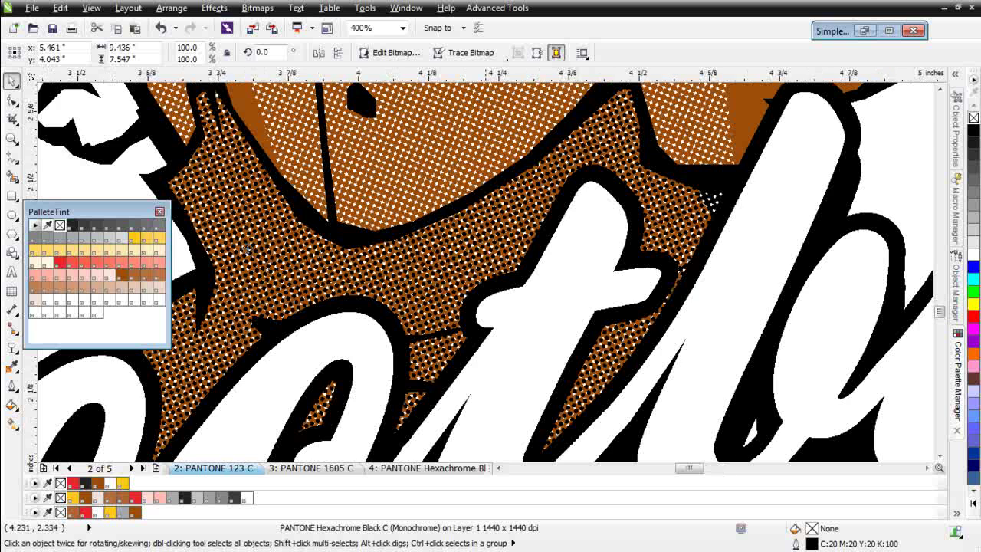
scroll(247, 248, "up", 1)
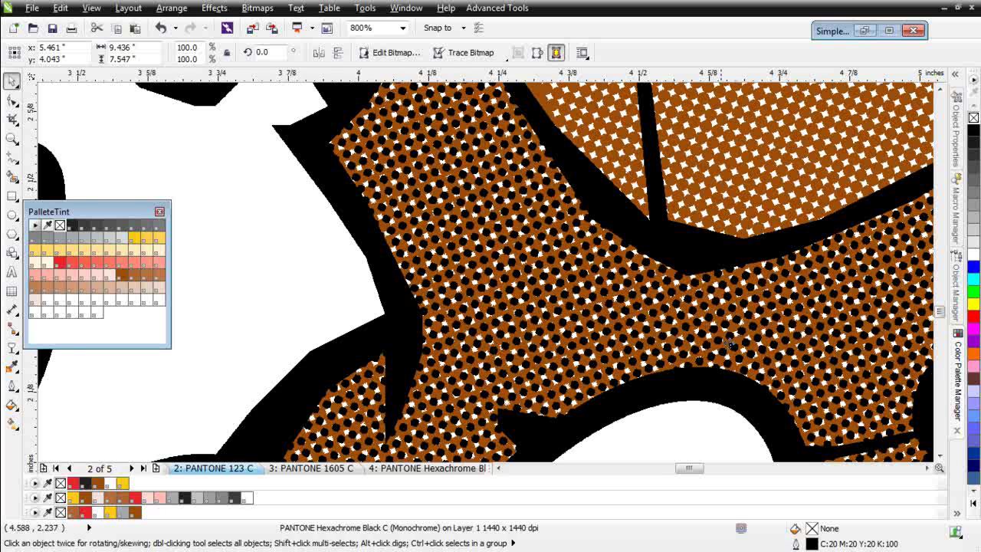
scroll(773, 347, "down", 1)
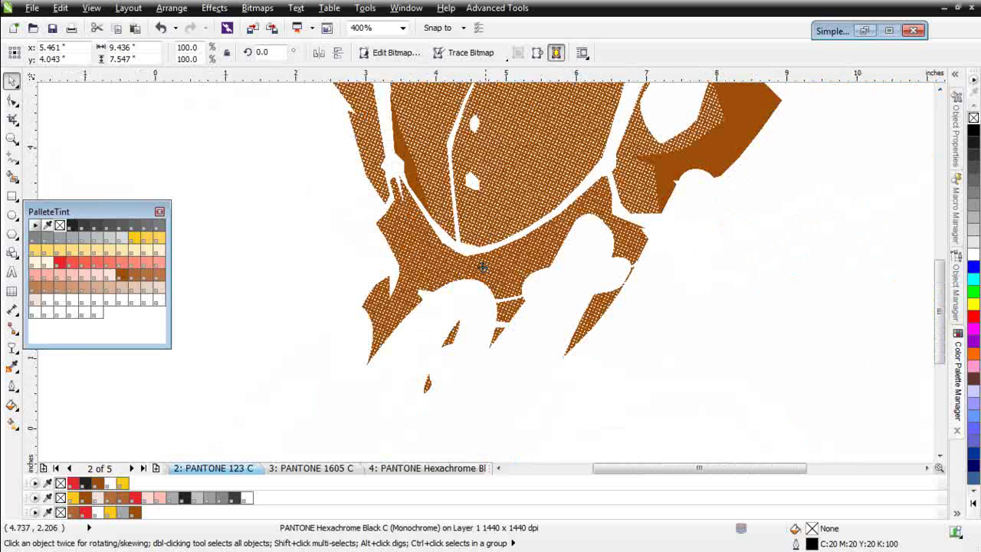
scroll(483, 264, "down", 2)
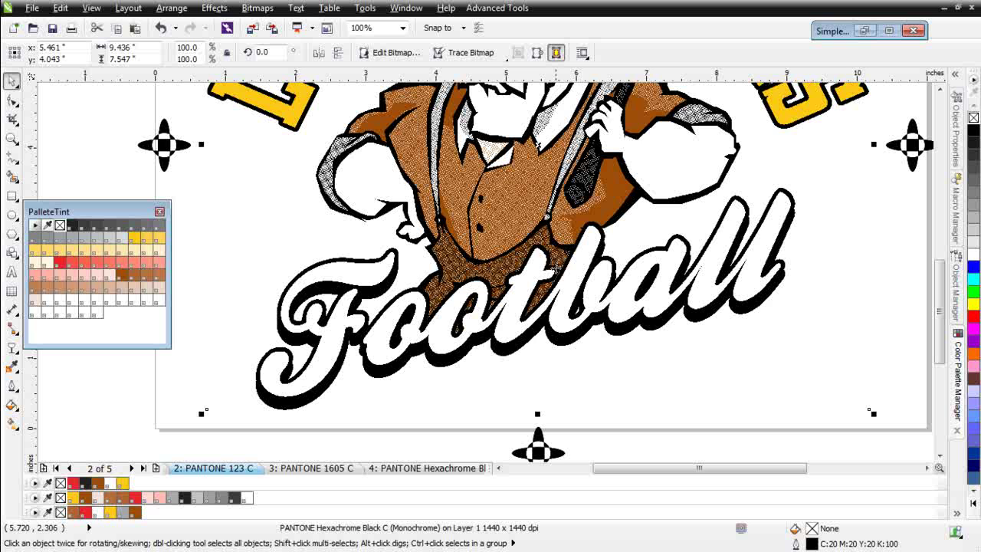
Copy the page 5 Football bitmap onto page 2, transparent and coloured PANTONE 1788 C red
left_click(455, 467)
left_click(460, 468)
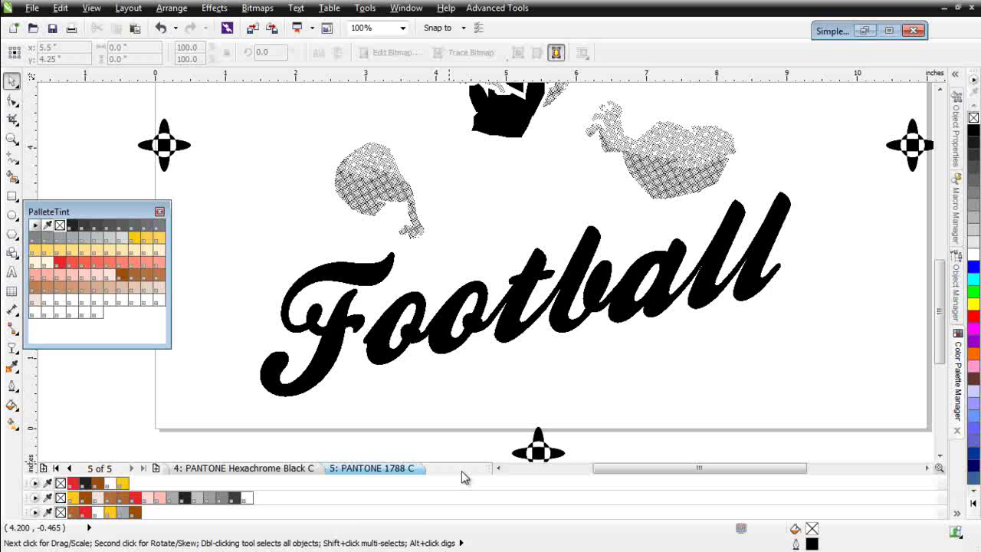
left_click(546, 308)
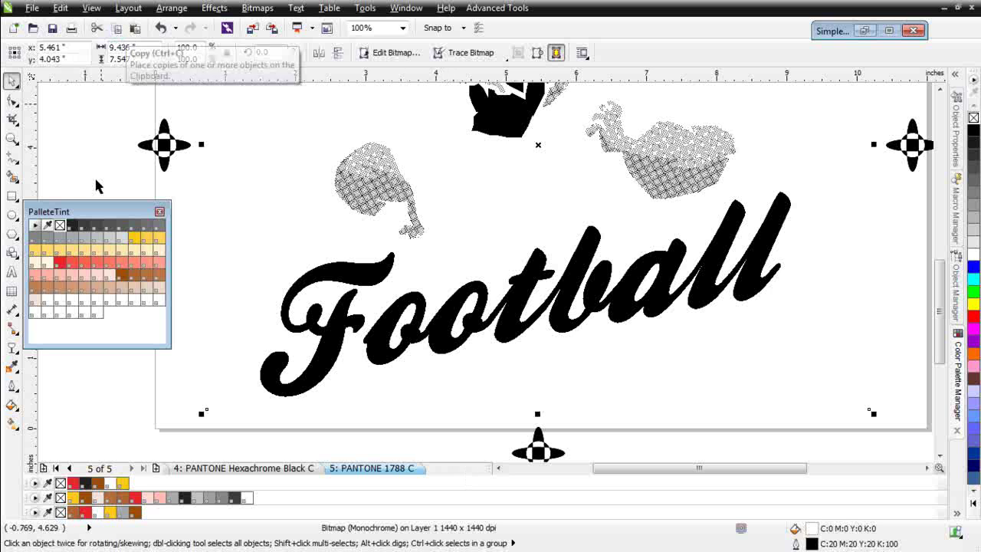
left_click(69, 469)
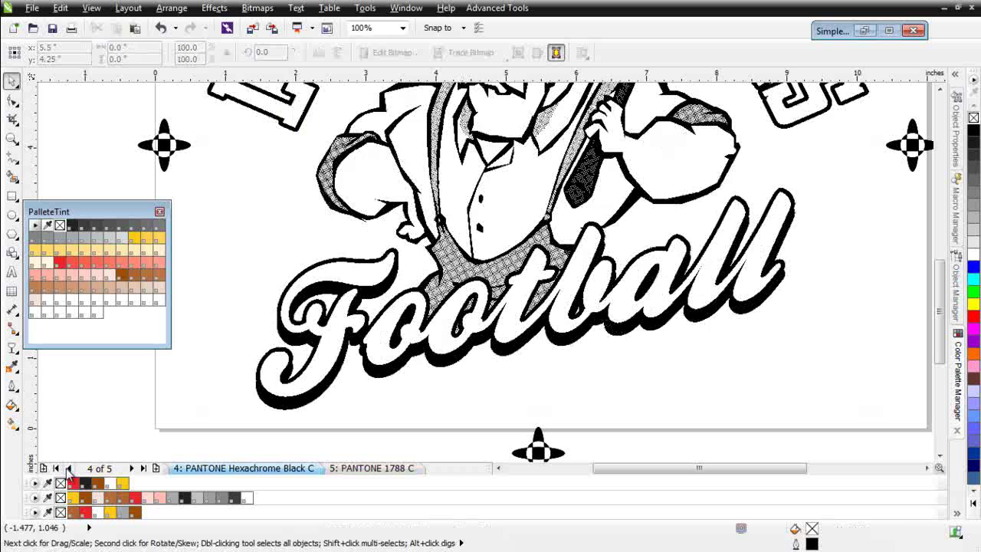
left_click(69, 469)
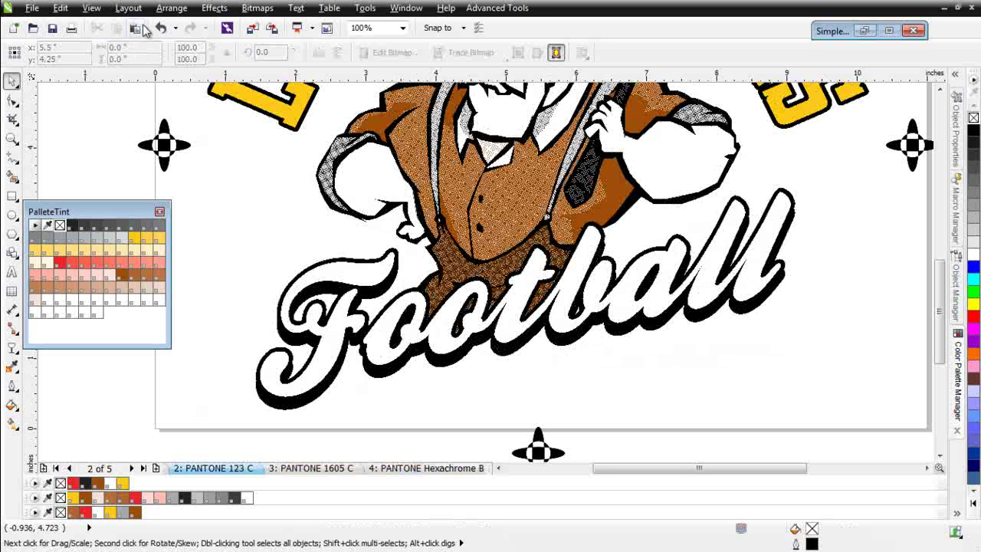
left_click(136, 31)
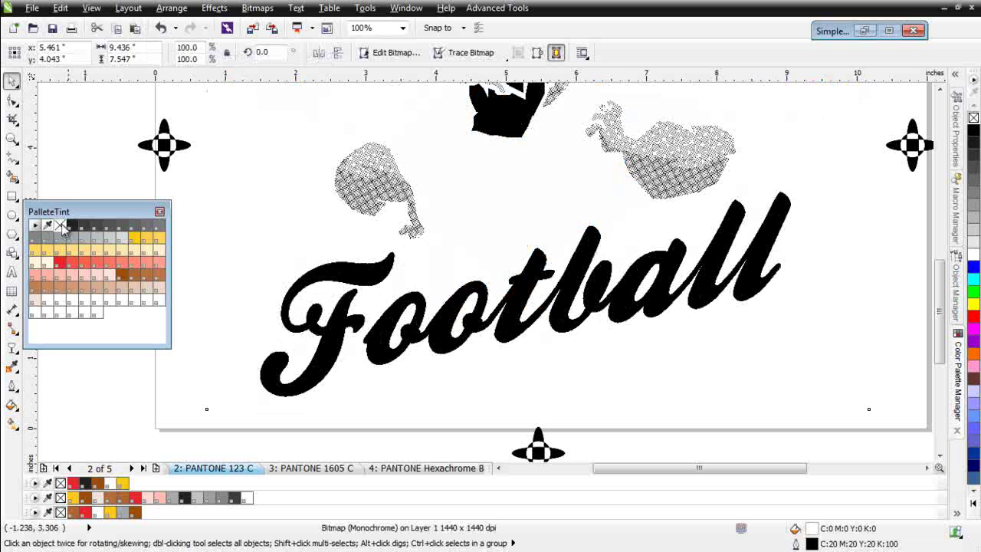
left_click(60, 226)
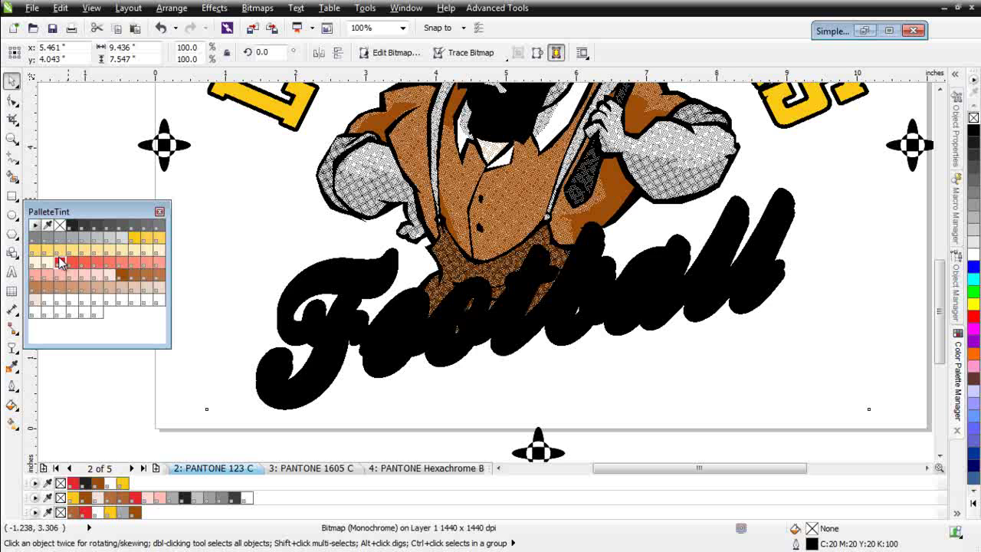
right_click(61, 263)
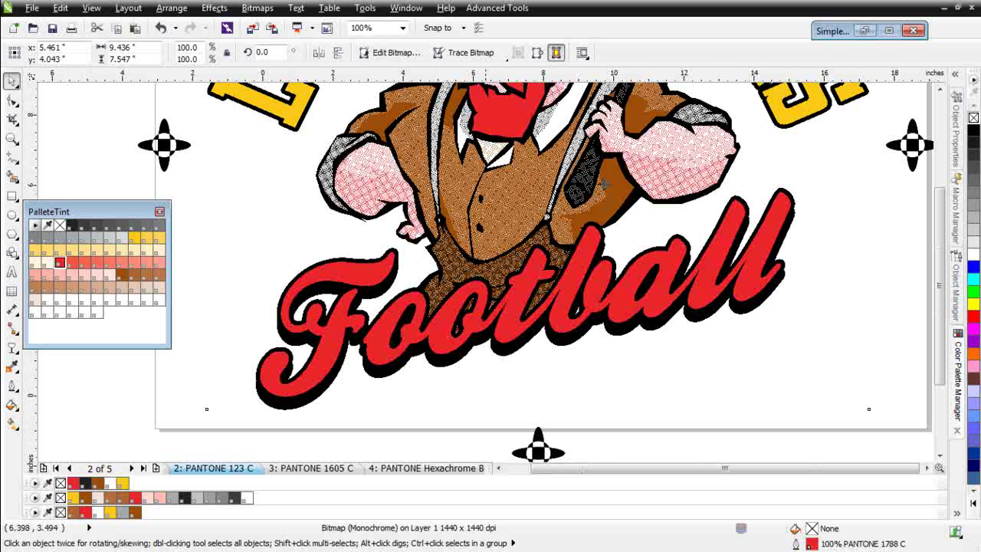
scroll(443, 323, "down", 1)
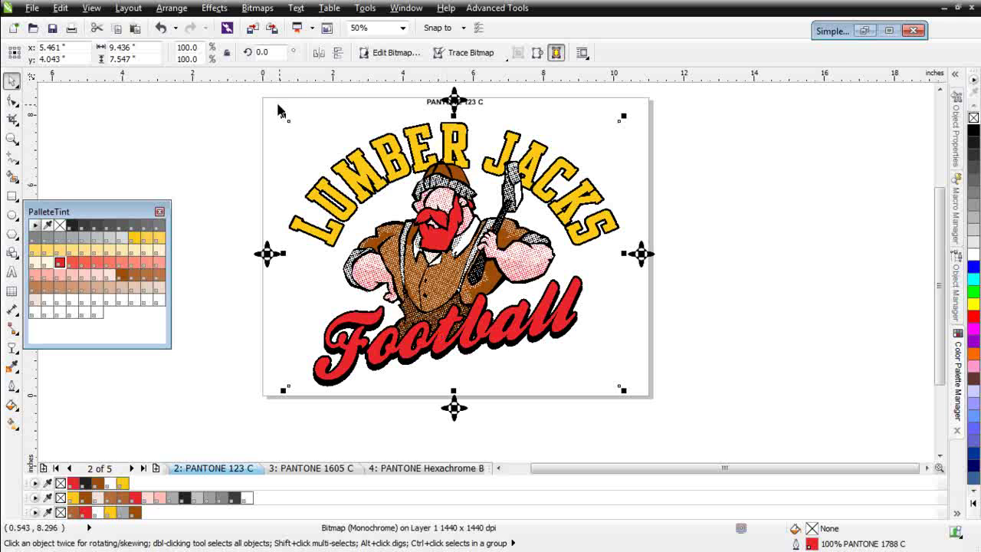
Duplicate the stacked artwork beside the page and convert the copy to a 300 dpi RGB bitmap
mouse_move(267, 103)
left_mouse_down()
mouse_move(577, 387)
mouse_move(630, 400)
left_mouse_up()
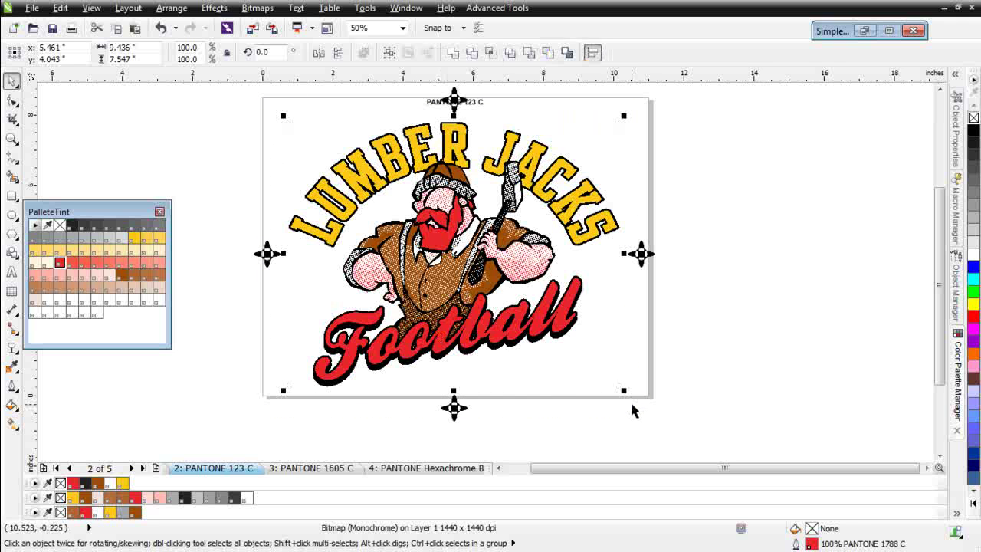
right_click(866, 306)
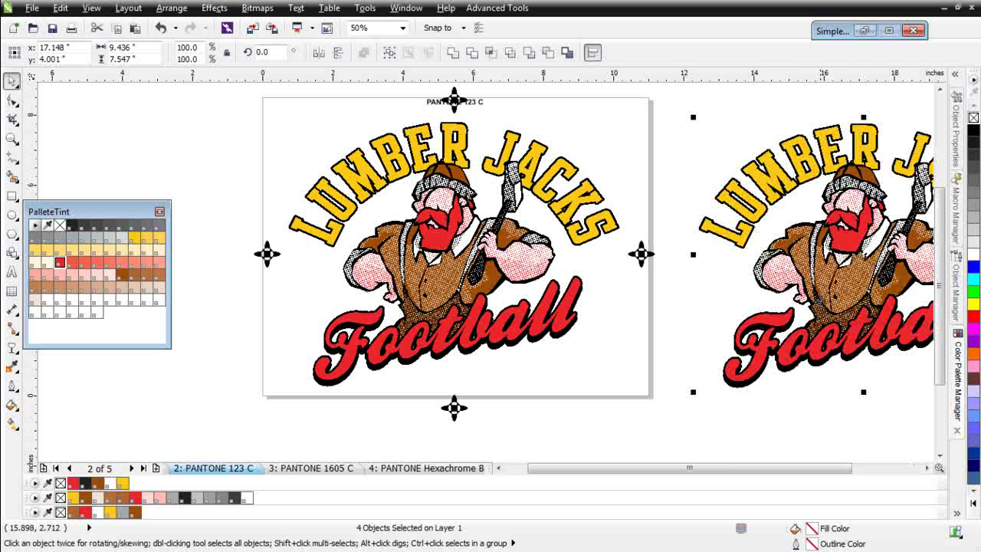
left_click(258, 8)
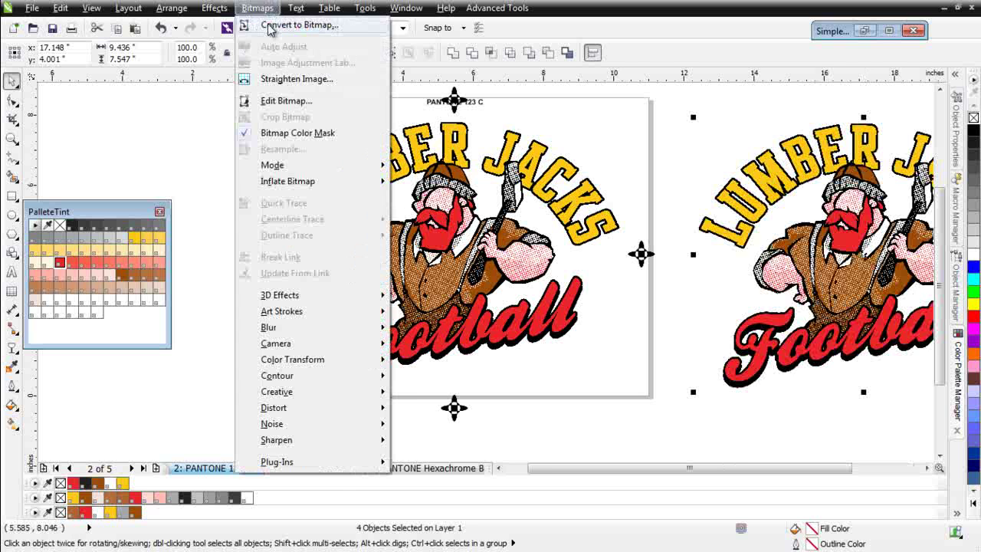
left_click(280, 24)
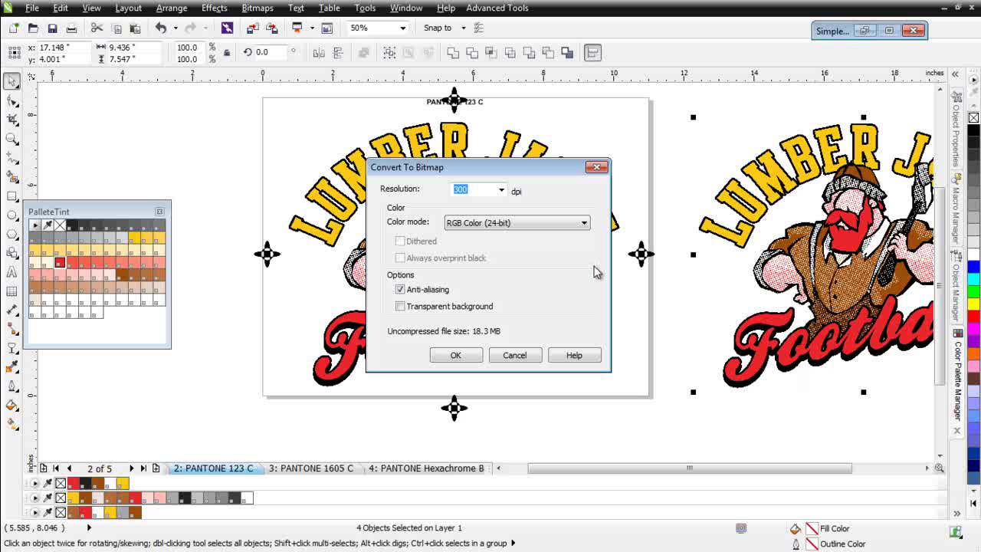
left_click(458, 354)
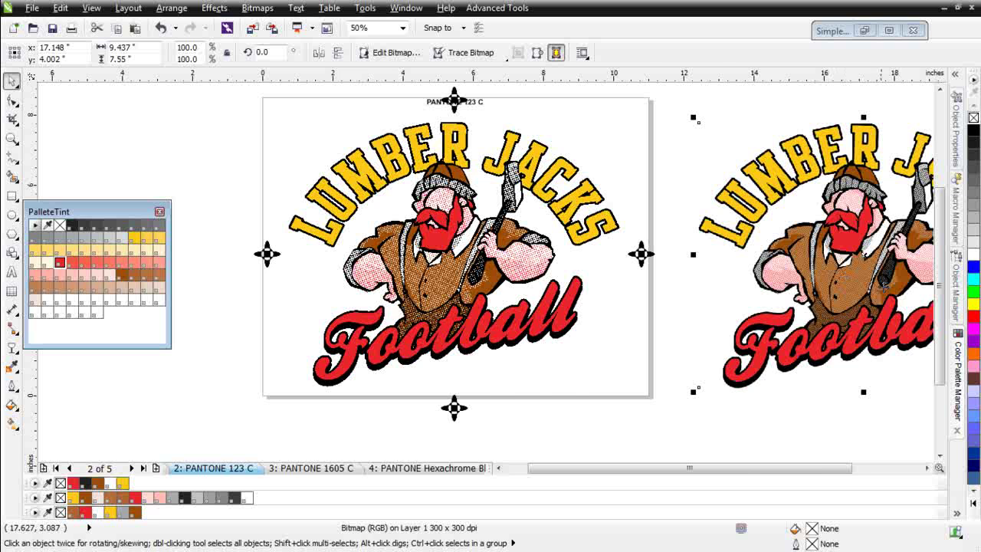
scroll(886, 284, "up", 1)
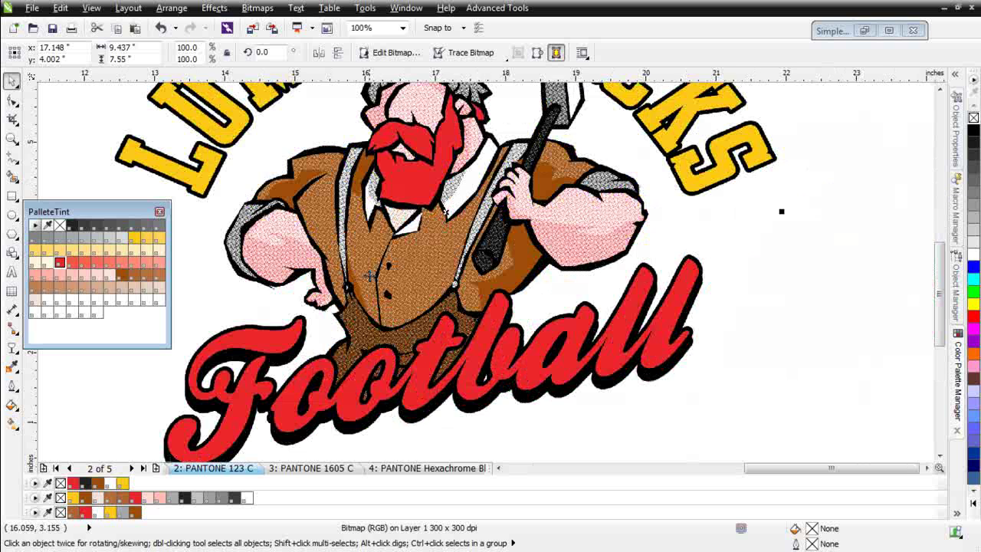
scroll(485, 268, "up", 1)
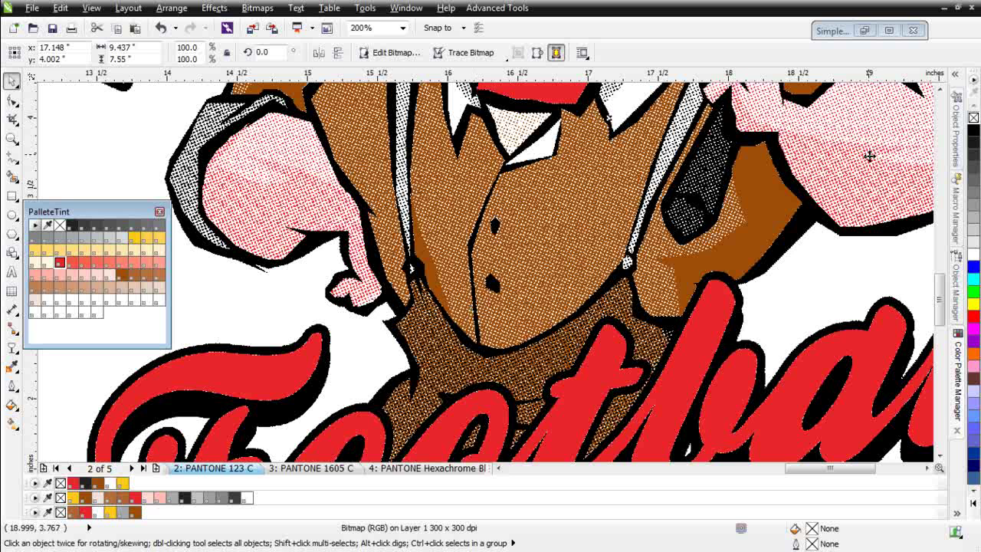
scroll(483, 276, "down", 1)
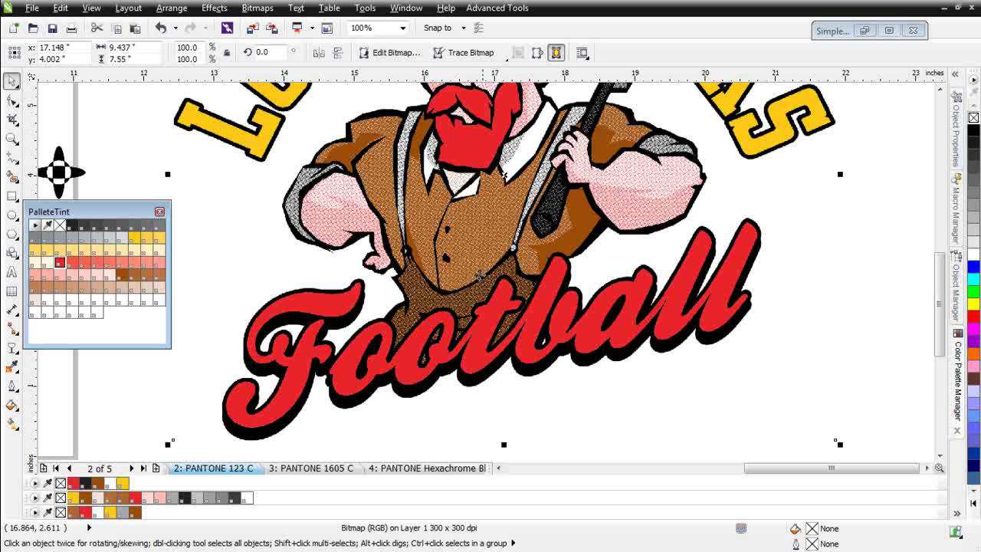
scroll(485, 272, "down", 1)
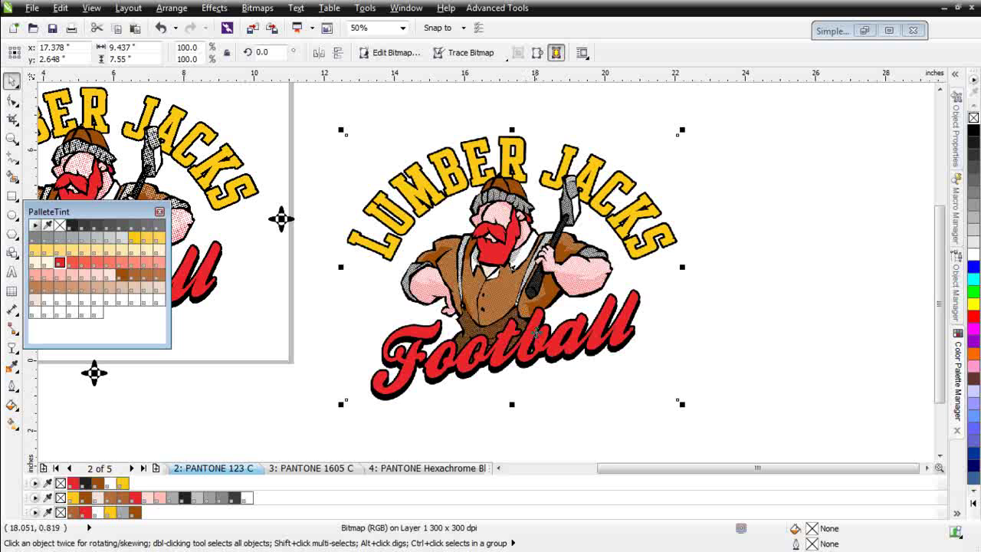
Nudge the flattened RGB preview bitmap slightly upward beside page 2
left_click_drag(537, 333, 546, 291)
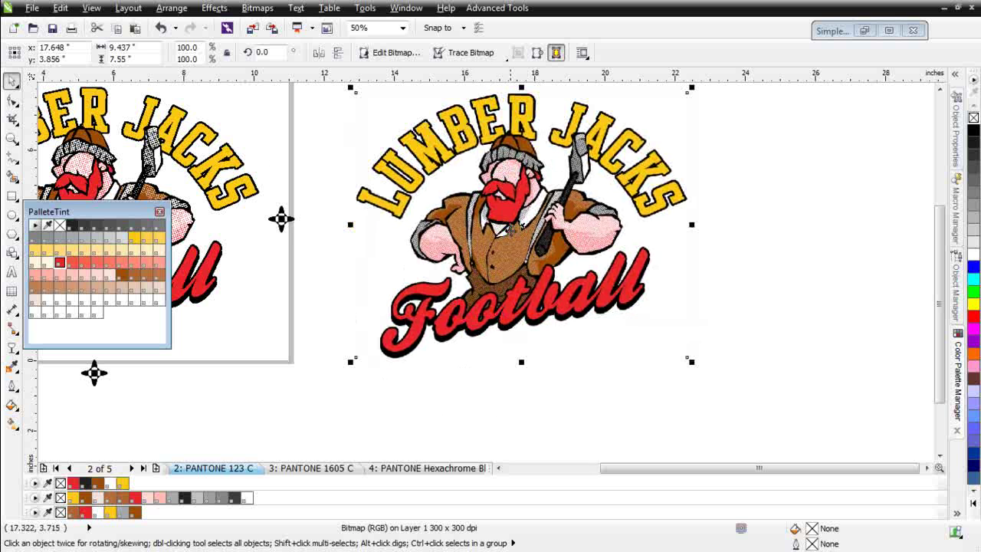
Delete the top, red, black Hexachrome and brown bitmaps, then select the remaining yellow lettering
left_click(512, 228)
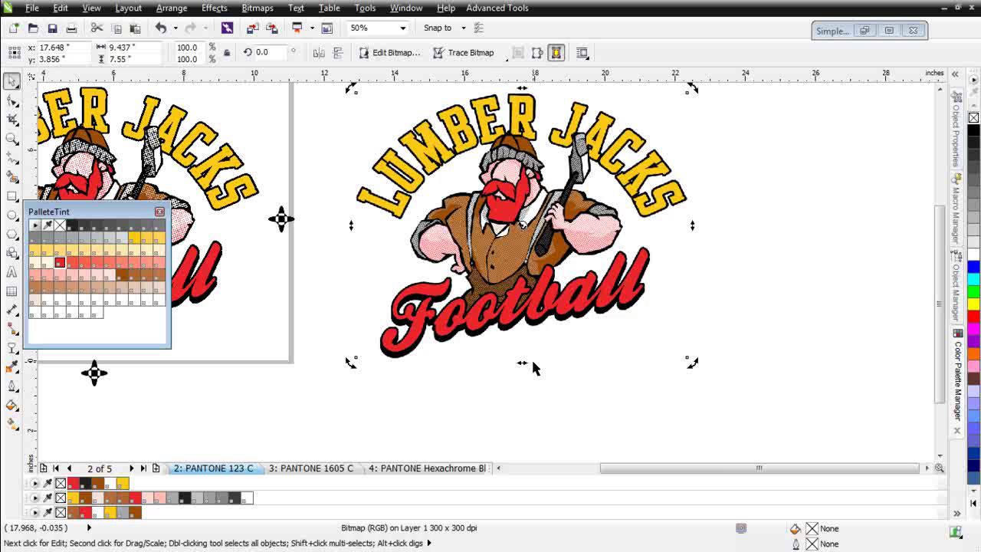
key("Delete")
left_click(157, 167)
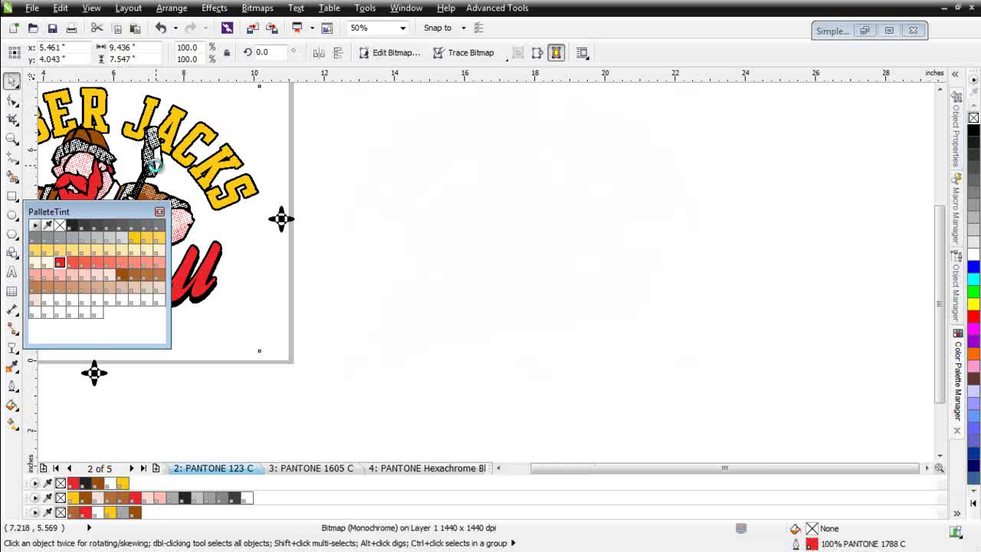
key("Delete")
left_click(156, 168)
key("Delete")
left_click(154, 161)
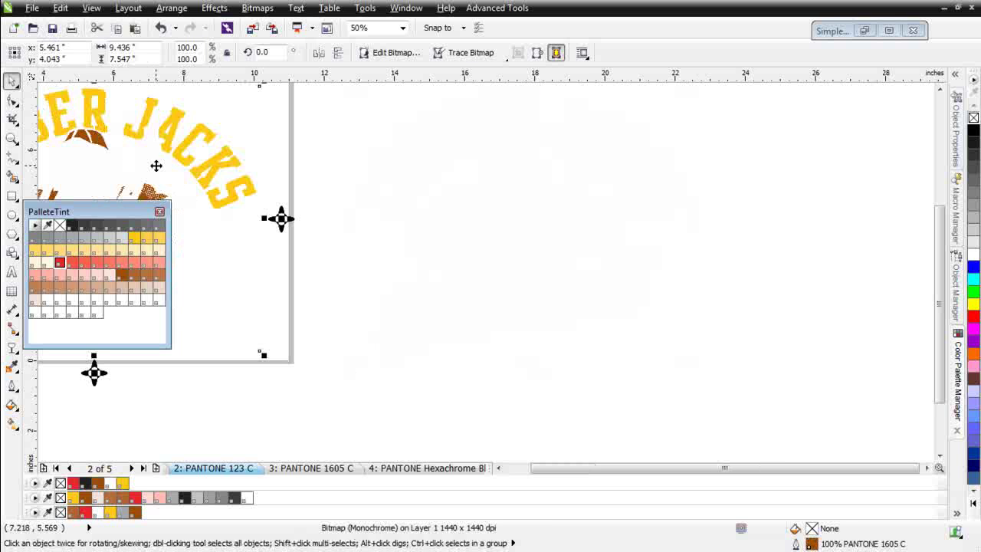
key("Delete")
left_click(188, 157)
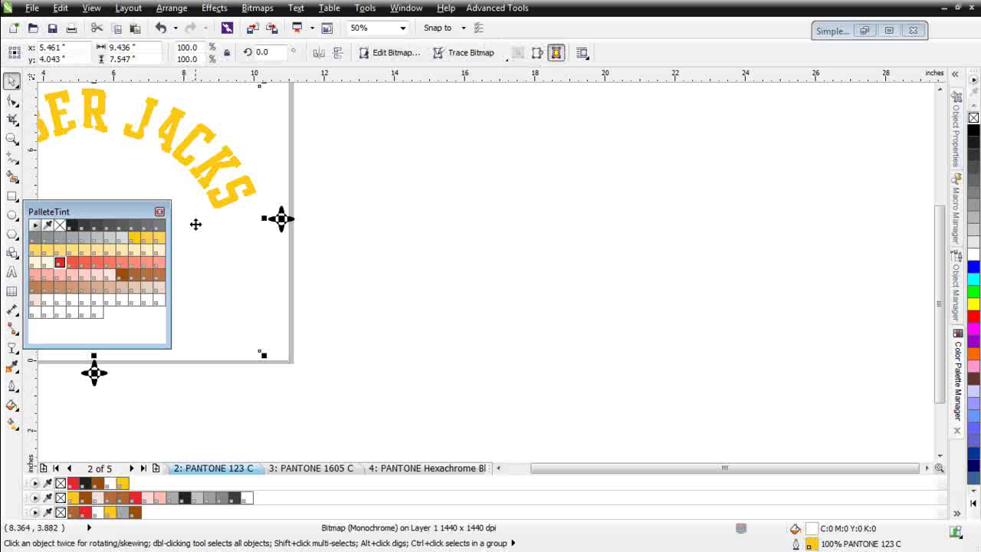
left_click(975, 135)
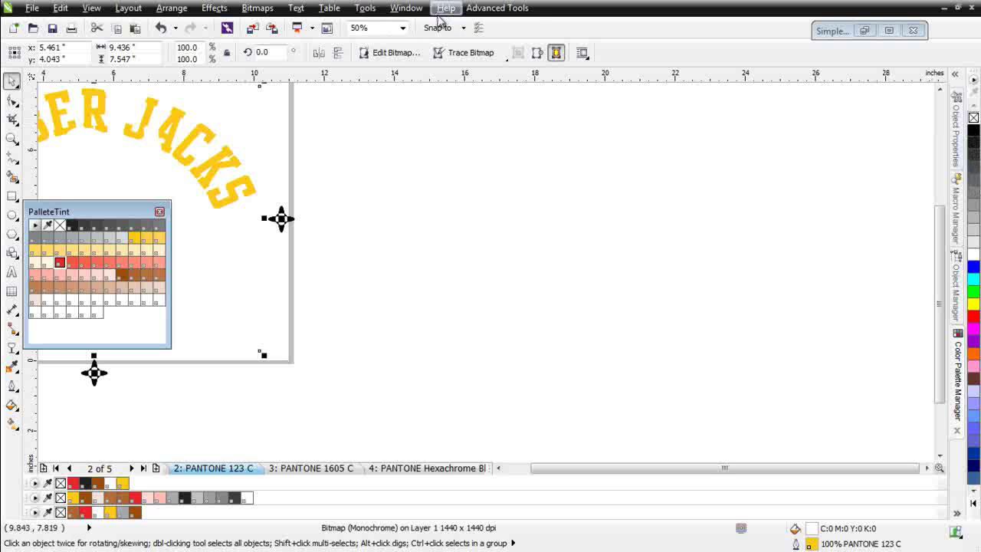
Fill the lettering black from the CMYK palette, then select the PANTONE 1605 C page's bitmap
left_click(407, 8)
mouse_move(436, 116)
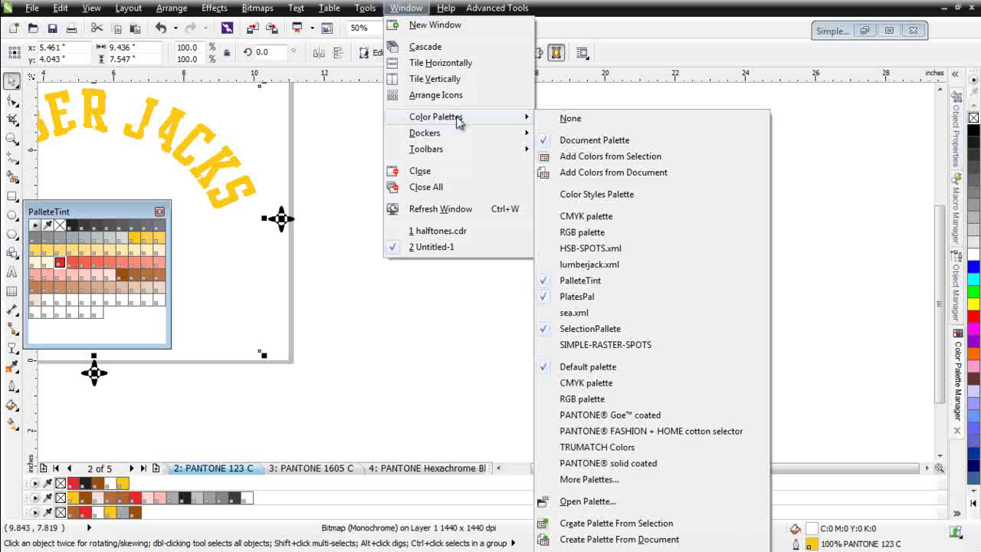
left_click(611, 217)
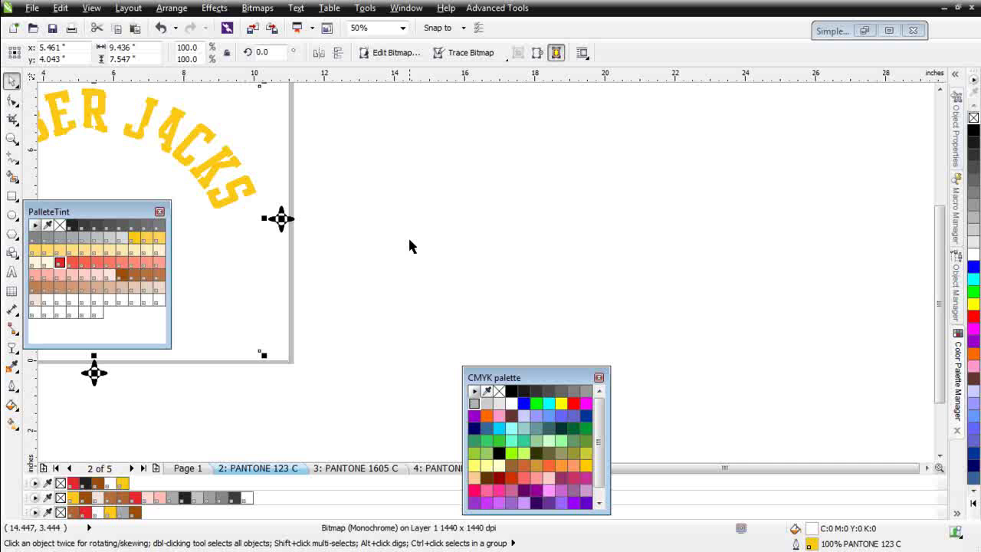
left_click(510, 393)
left_click_drag(524, 377, 581, 201)
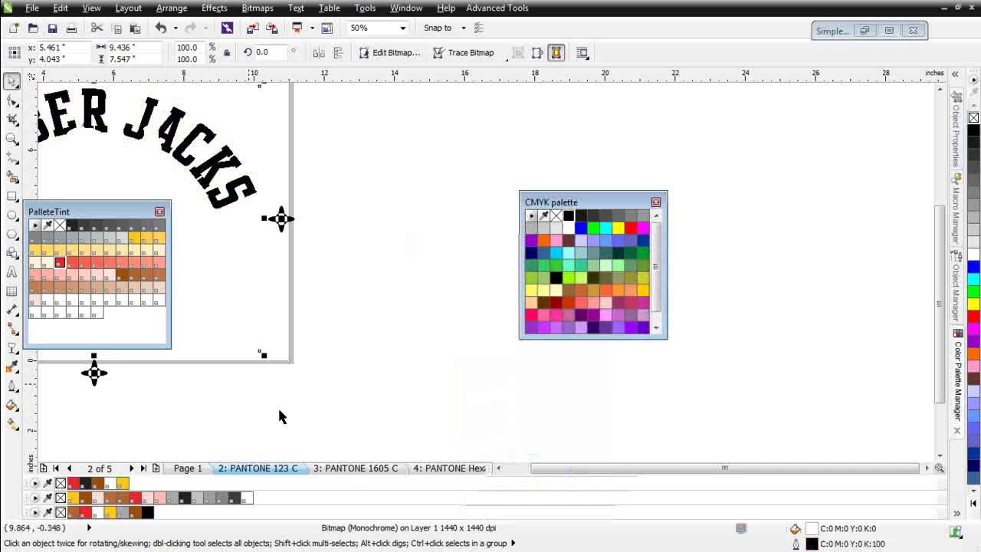
left_click(348, 469)
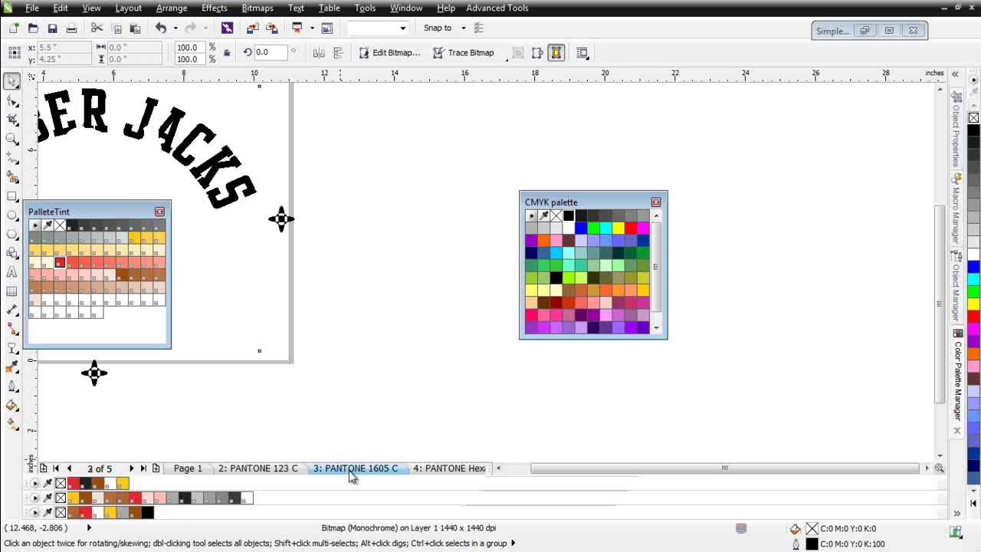
left_click(123, 163)
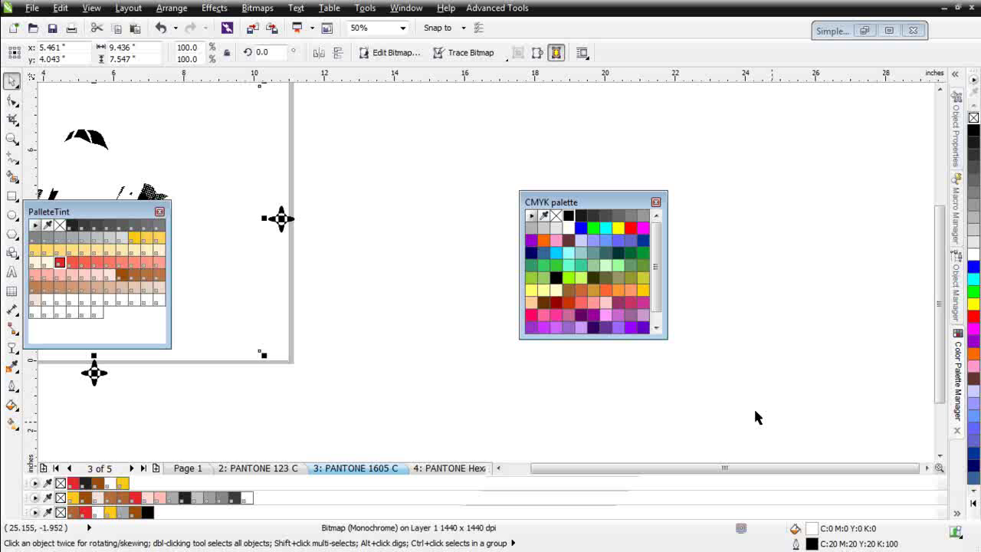
Back on the PANTONE 123 C page, set the lettering outline to C20 M20 Y20 K100
left_click(280, 469)
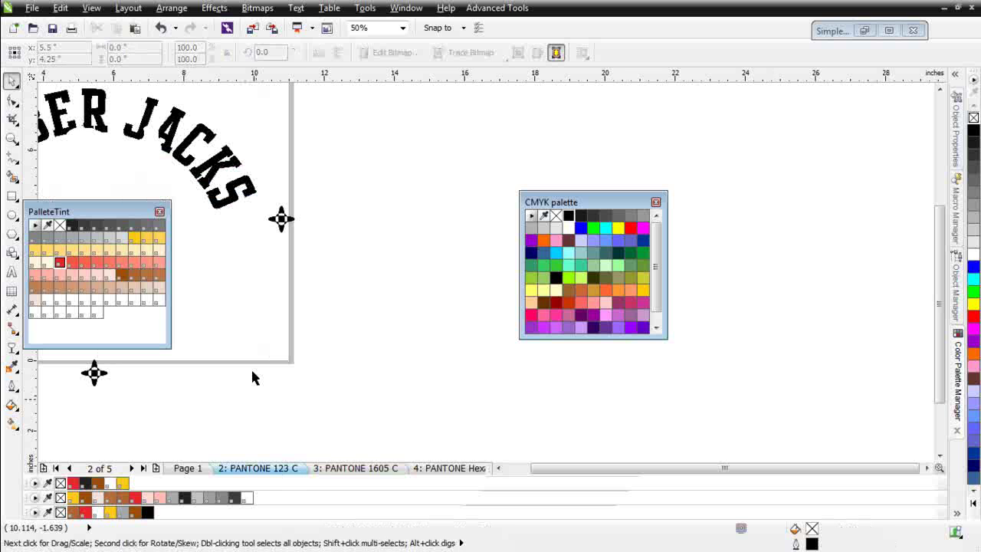
scroll(196, 157, "up", 1)
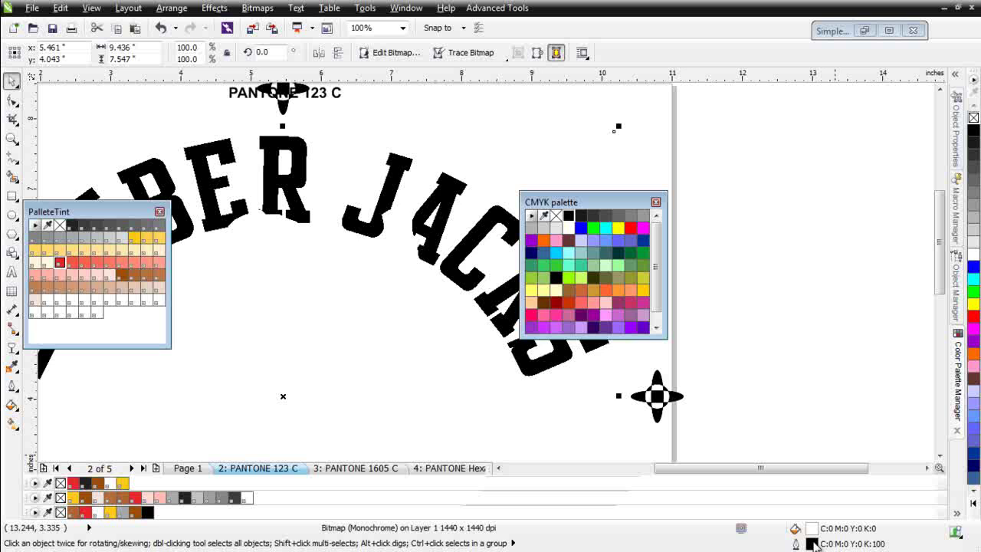
double_click(812, 544)
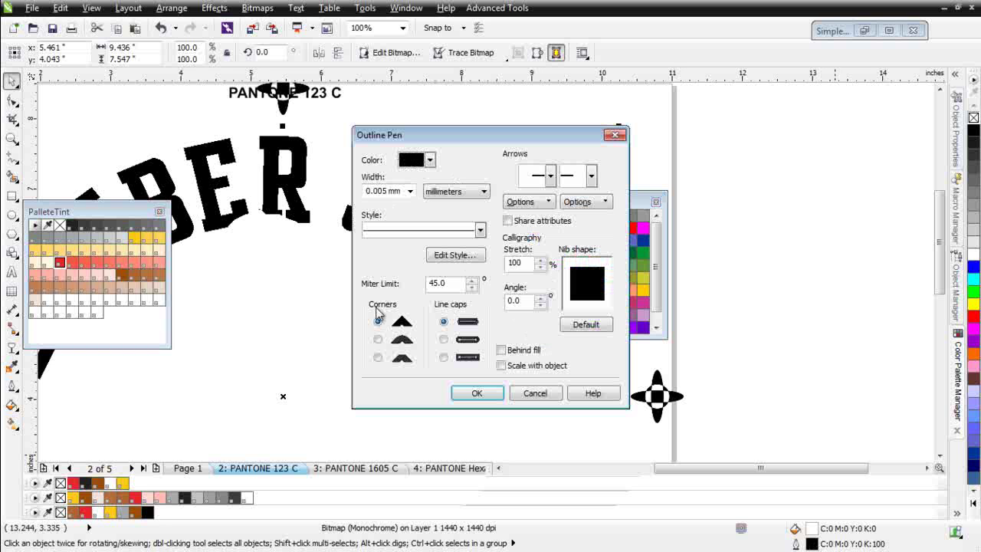
left_click(431, 160)
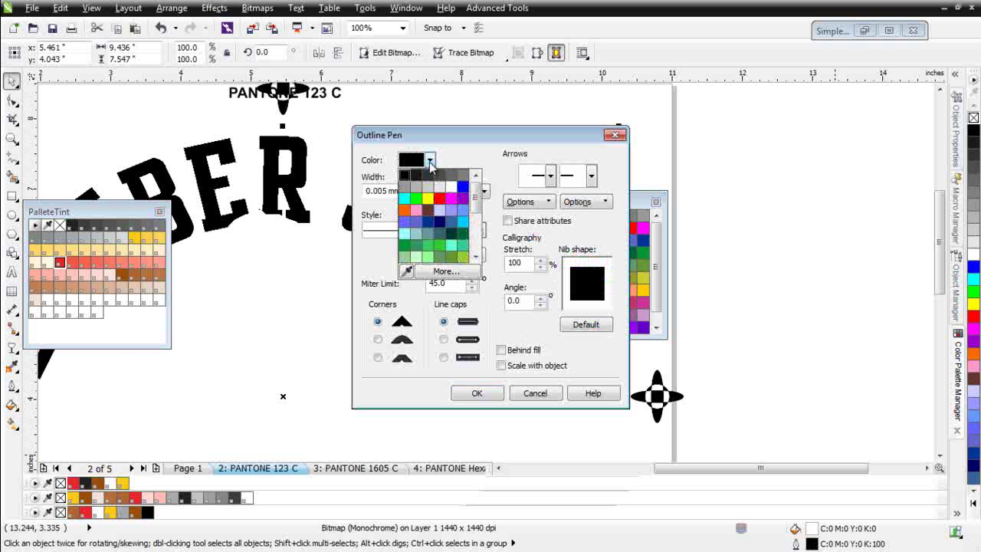
left_click(444, 271)
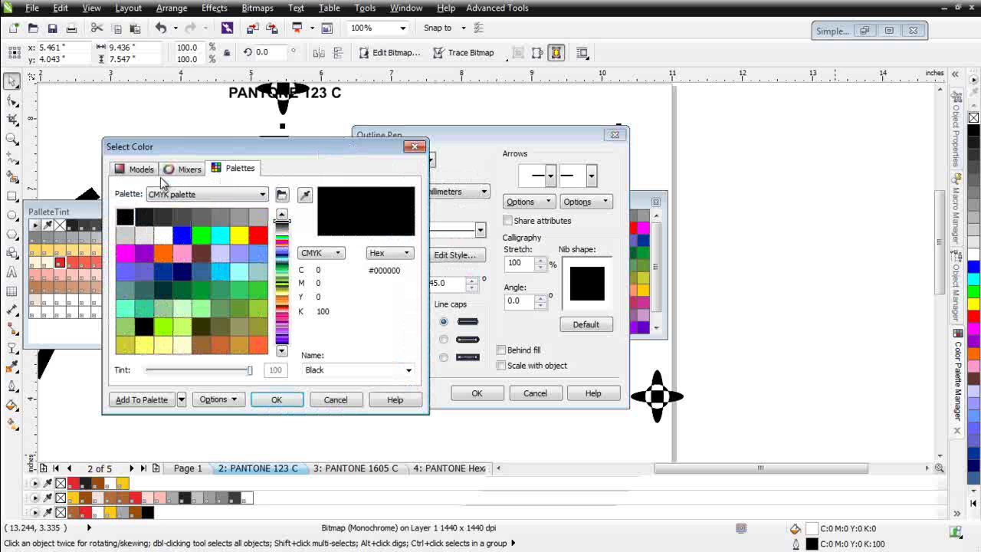
left_click(142, 170)
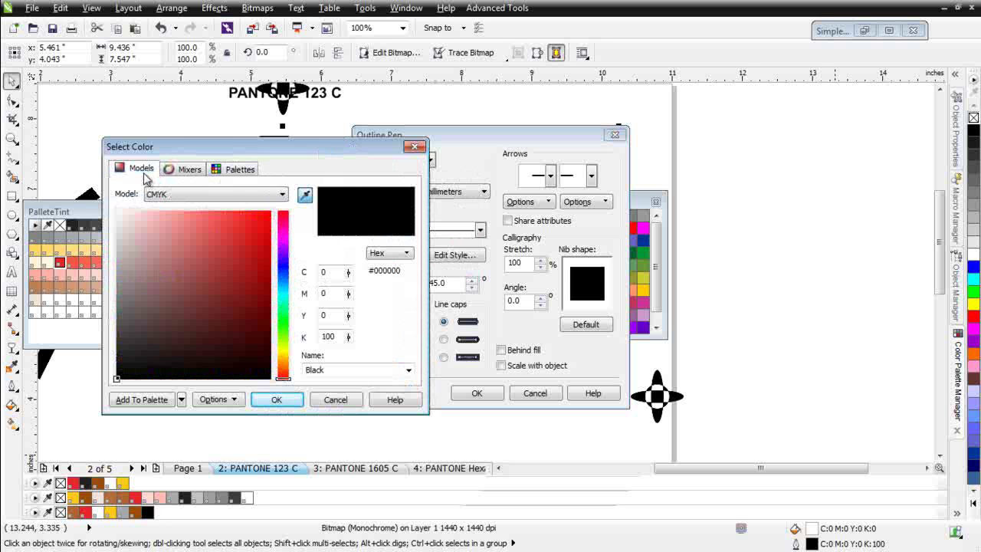
double_click(325, 315)
type("2")
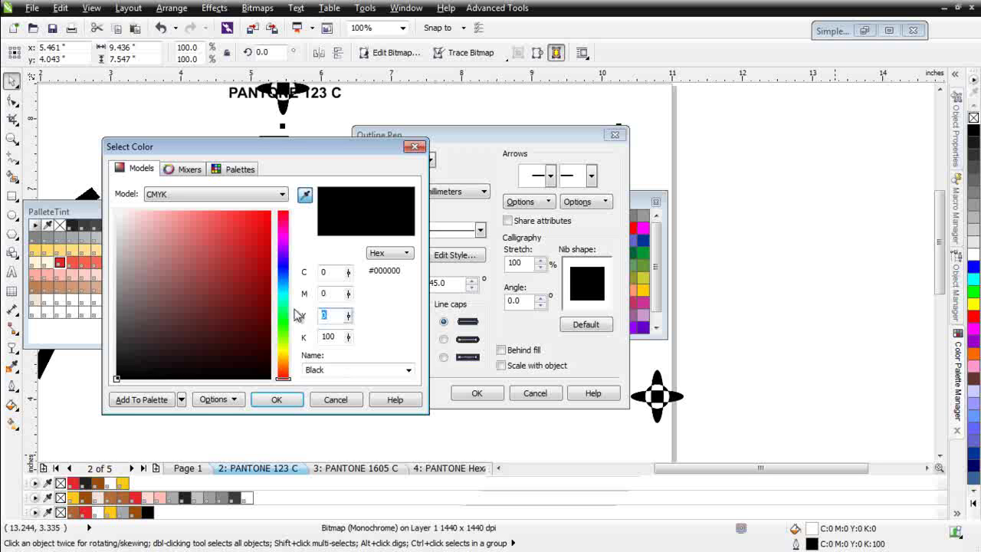
type("0")
double_click(334, 294)
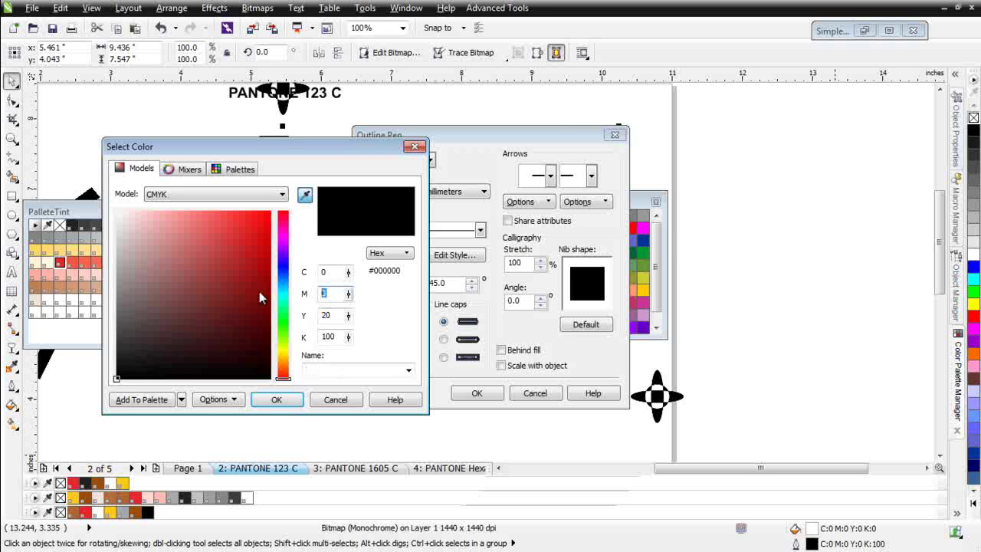
type("20")
double_click(326, 272)
type("20")
left_click(280, 399)
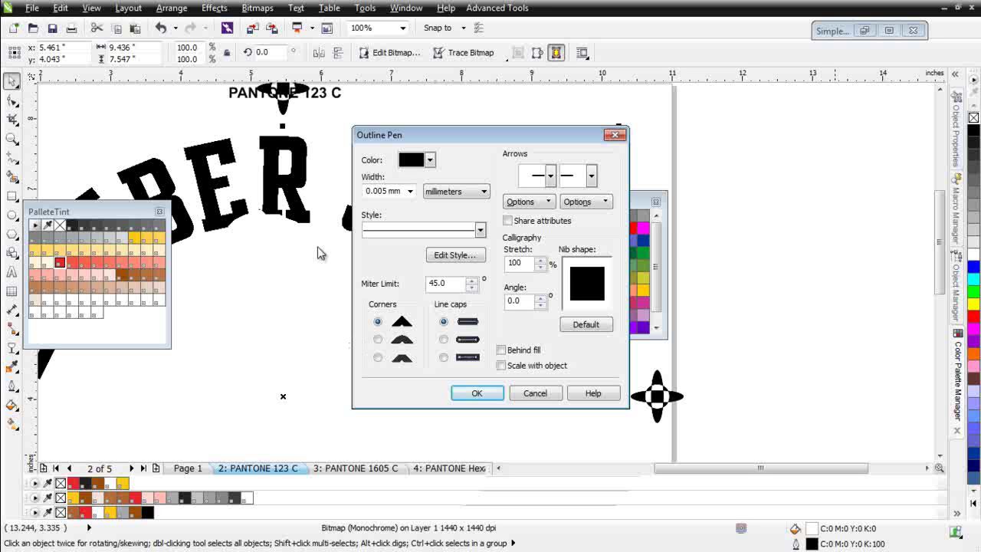
left_click(478, 394)
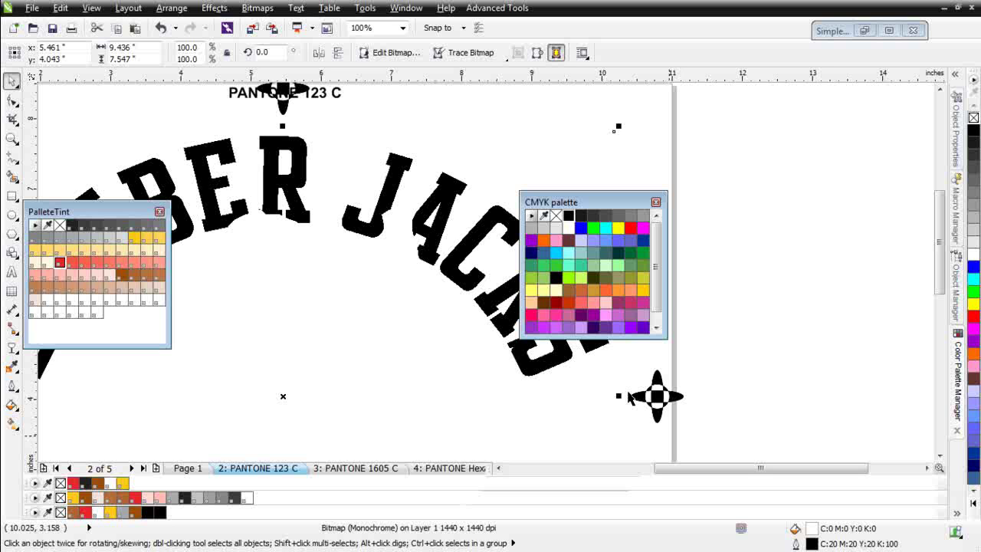
left_click(502, 286)
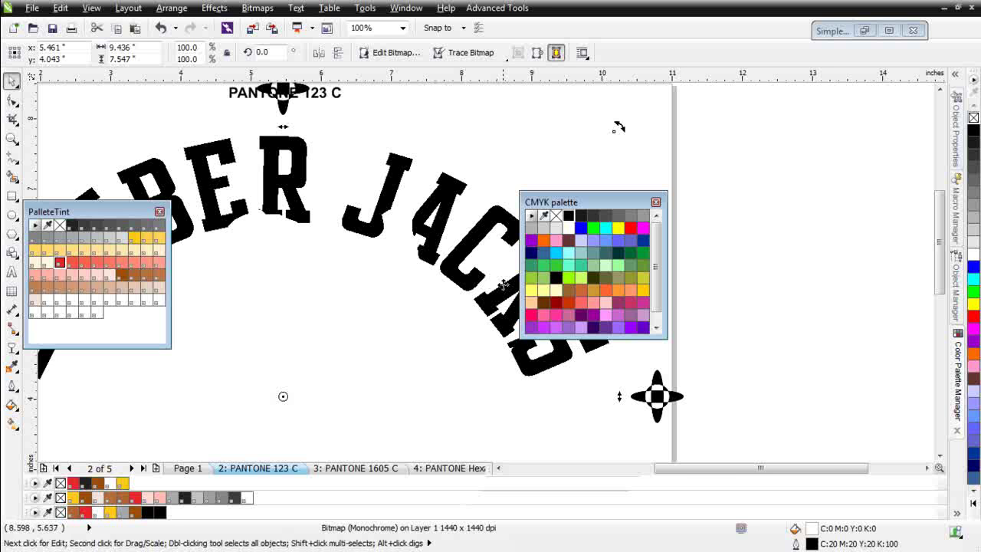